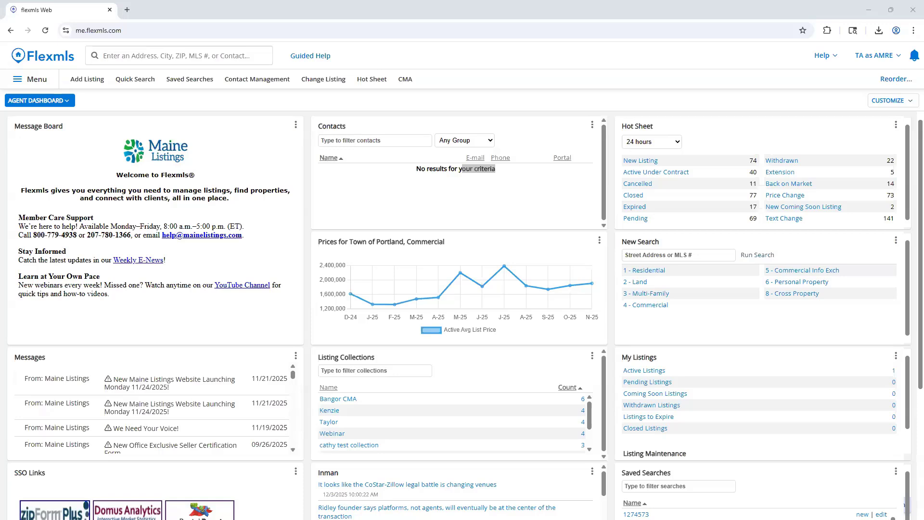
Open the Contact Management page.
{"action": "left_click", "coordinate": [268, 98]}
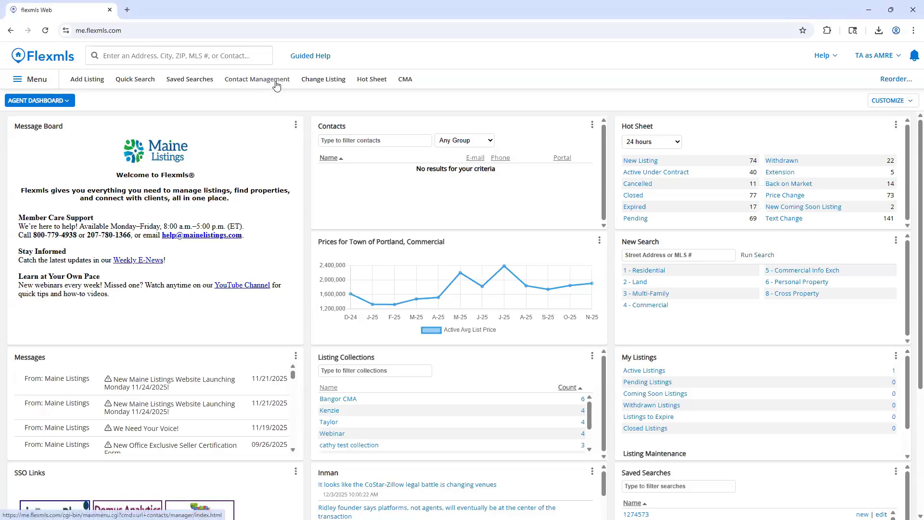
{"action": "left_click", "coordinate": [52, 89]}
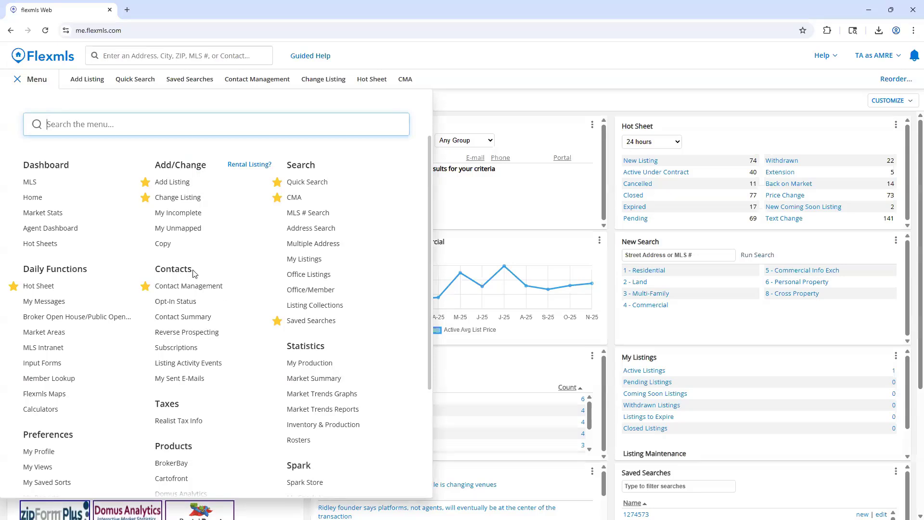
{"action": "left_click_drag", "start_coordinate": [192, 271], "coordinate": [155, 276]}
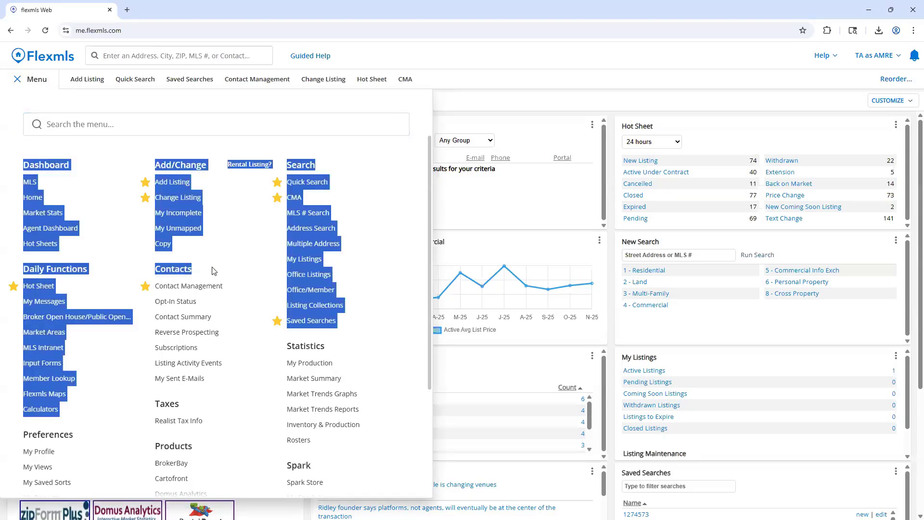
{"action": "left_click", "coordinate": [215, 293]}
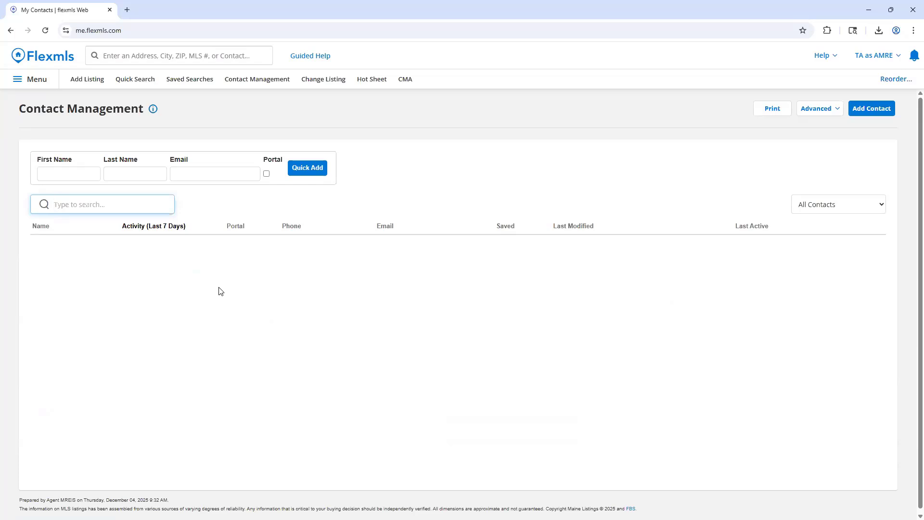
{"action": "left_click", "coordinate": [773, 111]}
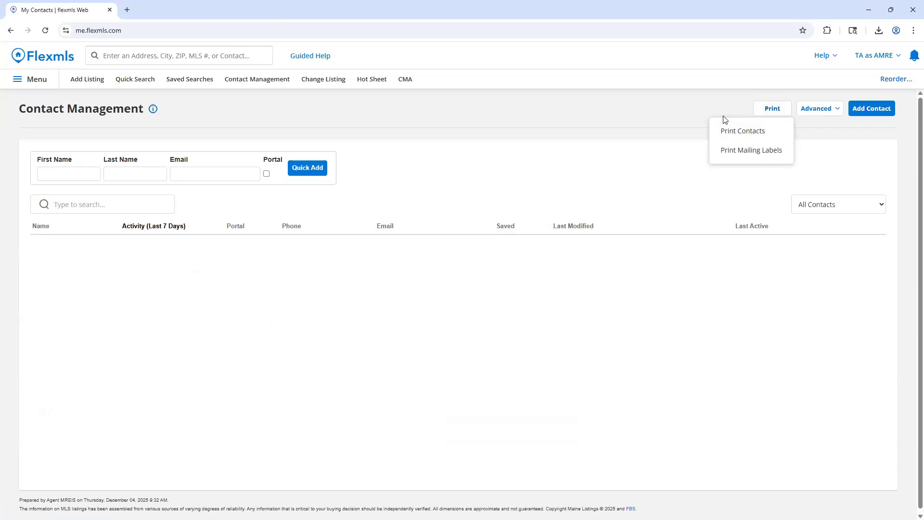
{"action": "left_click", "coordinate": [811, 113]}
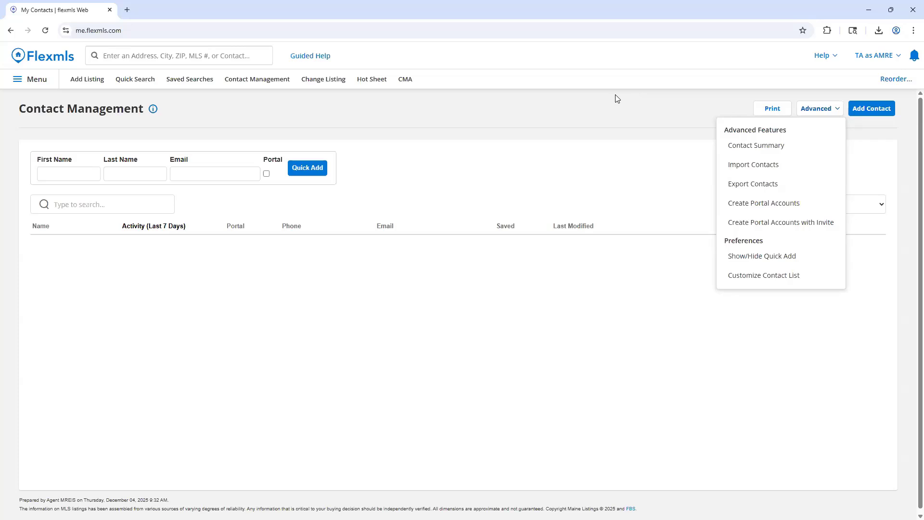
{"action": "left_click", "coordinate": [824, 111]}
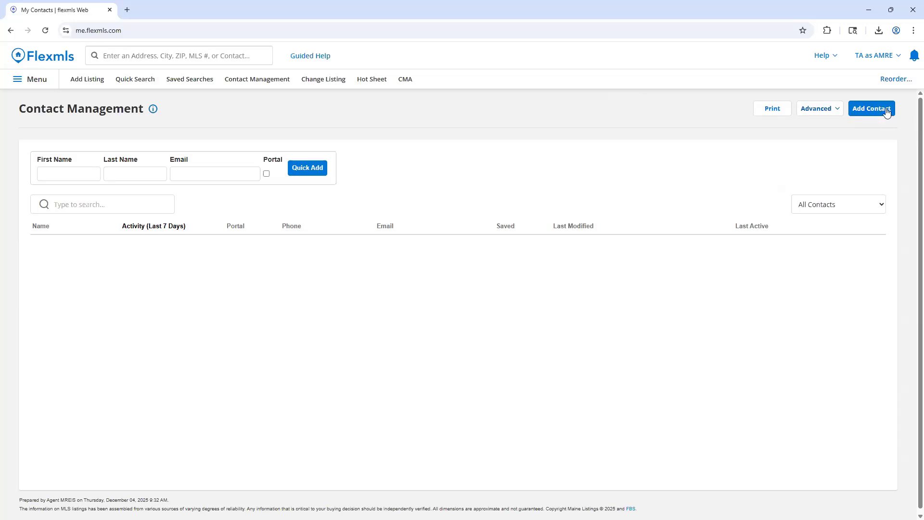
Start a new contact and enter the contact's full name and email address.
{"action": "left_click", "coordinate": [887, 110]}
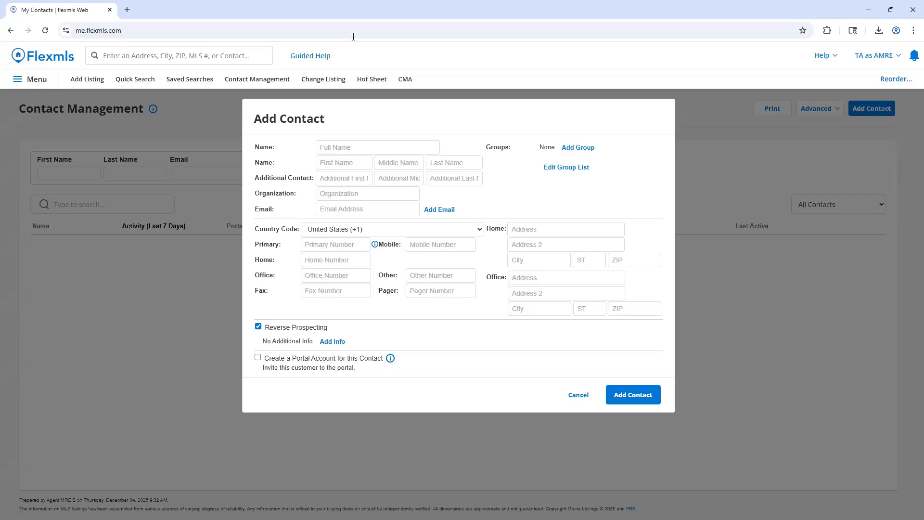
{"action": "left_click", "coordinate": [341, 145]}
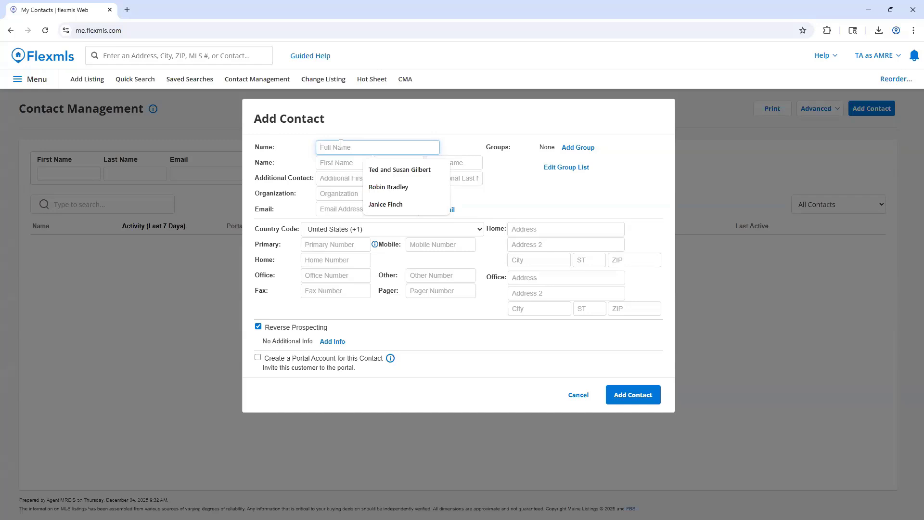
{"action": "type", "text": "Fake User"}
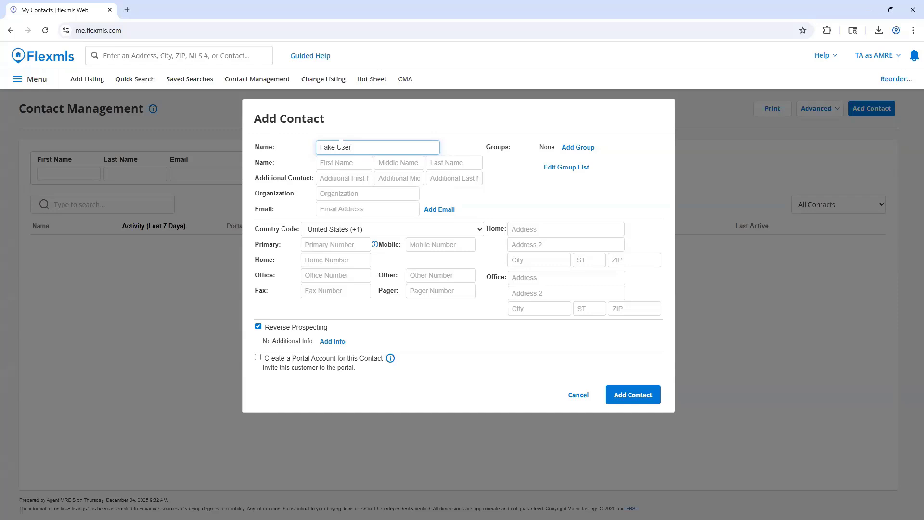
{"action": "left_click", "coordinate": [377, 207]}
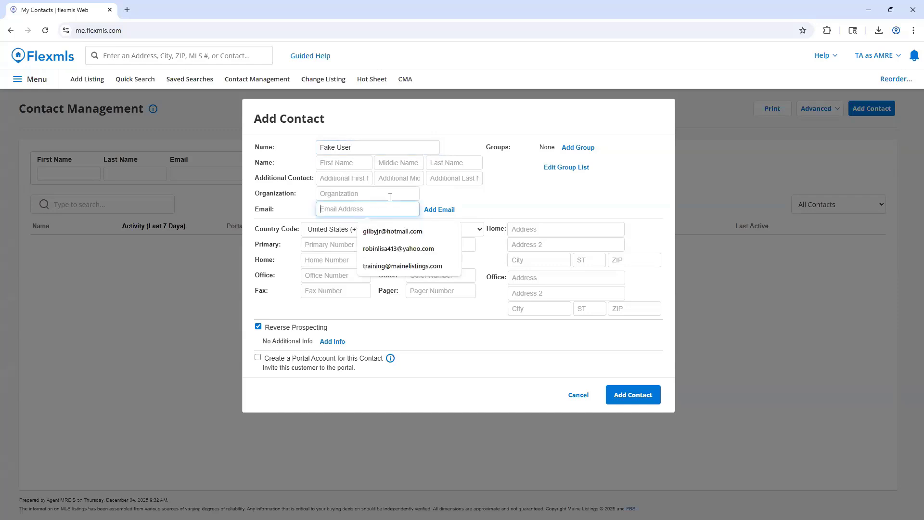
{"action": "type", "text": "fake"}
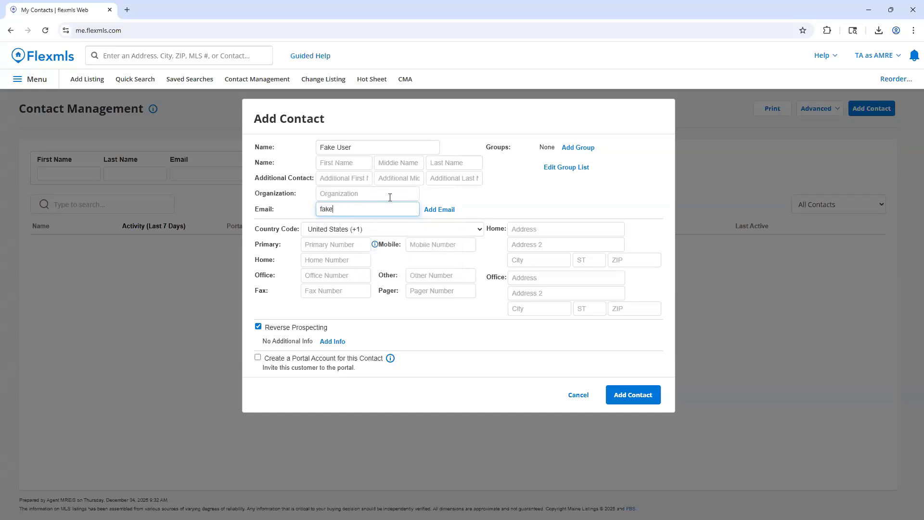
{"action": "type", "text": "user123@mailinator.com"}
{"action": "left_click", "coordinate": [520, 205]}
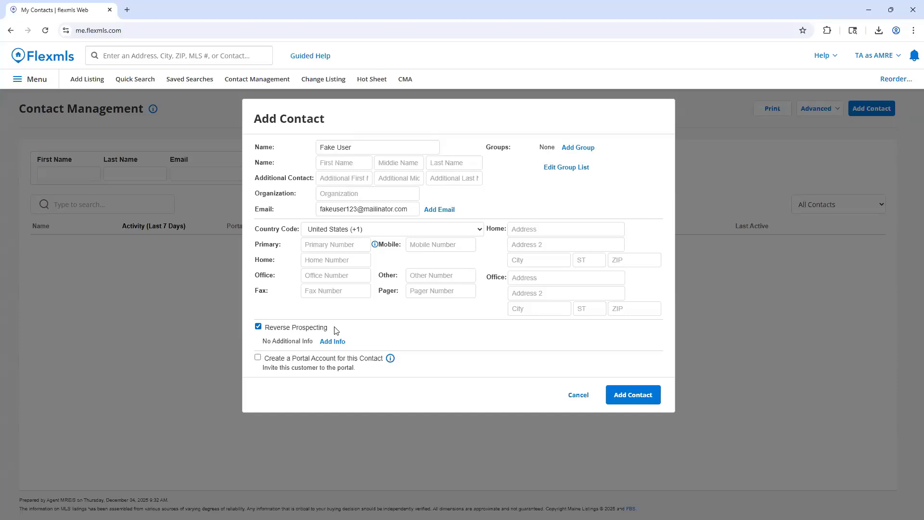
Keep Reverse Prospecting enabled and turn on the creation of a portal account for the contact.
{"action": "left_click", "coordinate": [260, 326]}
{"action": "left_click", "coordinate": [258, 327]}
{"action": "left_click", "coordinate": [284, 359]}
Extend the new contact's full name with the name of the second person in the couple.
{"action": "left_click", "coordinate": [406, 147]}
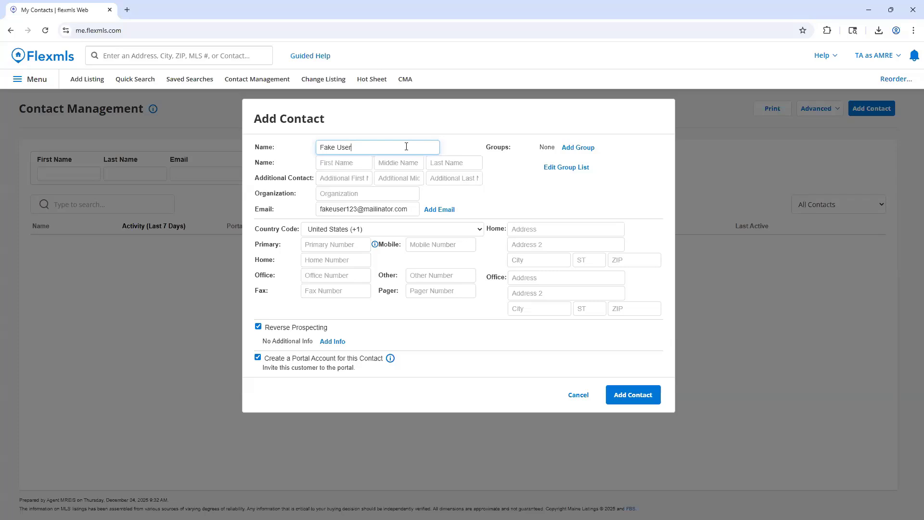
{"action": "left_click", "coordinate": [360, 164]}
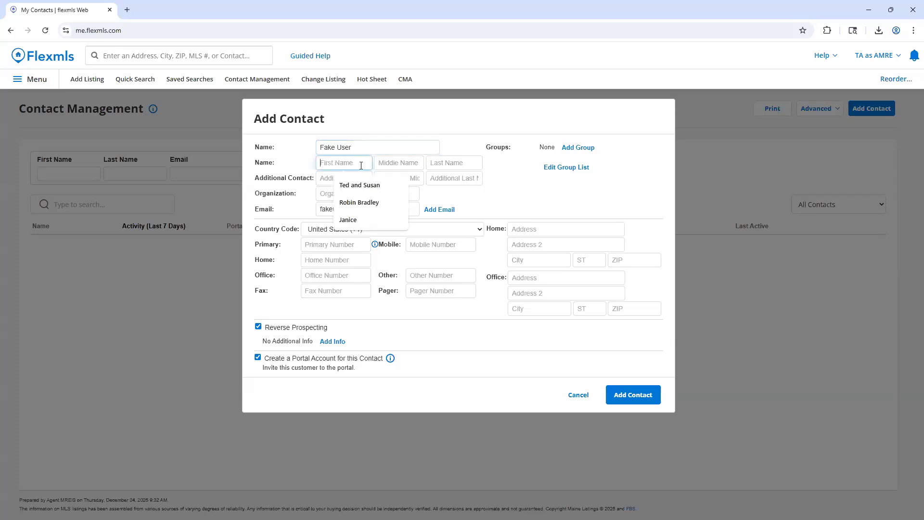
{"action": "left_click", "coordinate": [328, 179]}
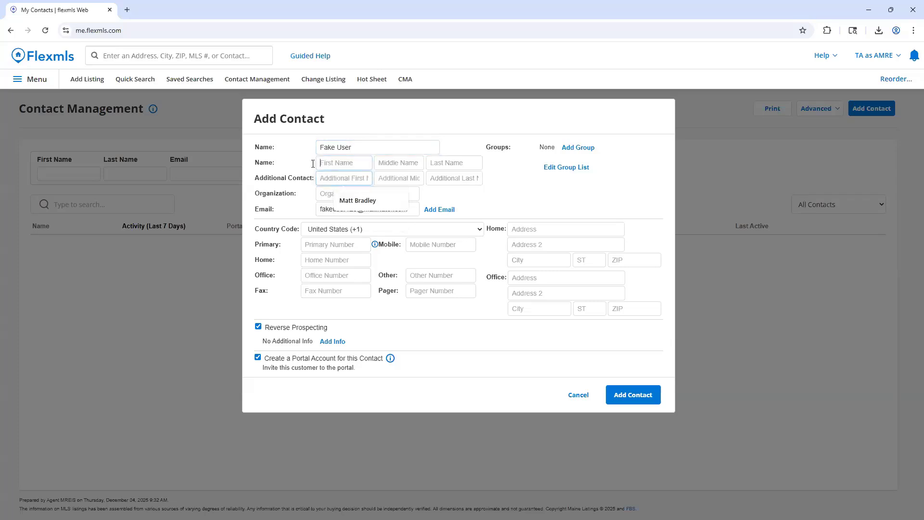
{"action": "left_click", "coordinate": [314, 165]}
{"action": "left_click", "coordinate": [379, 146]}
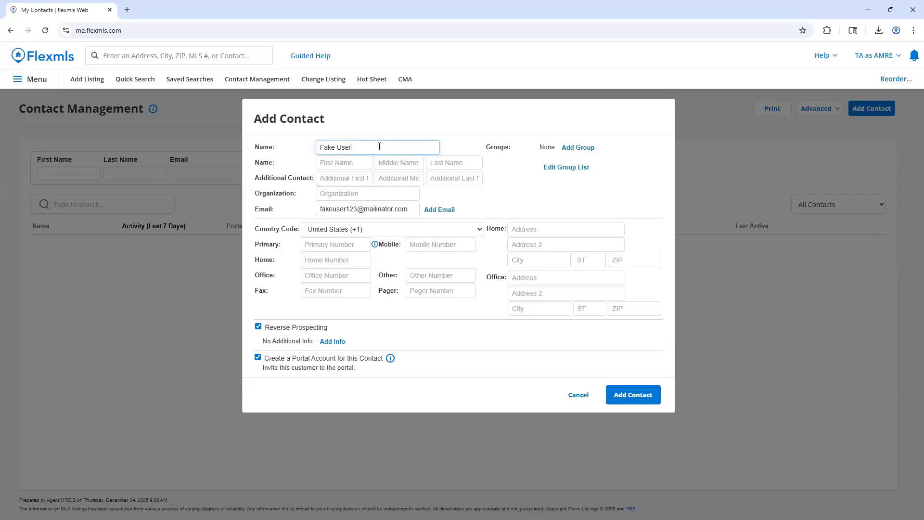
{"action": "type", "text": "and Mrs User"}
{"action": "left_click", "coordinate": [457, 119]}
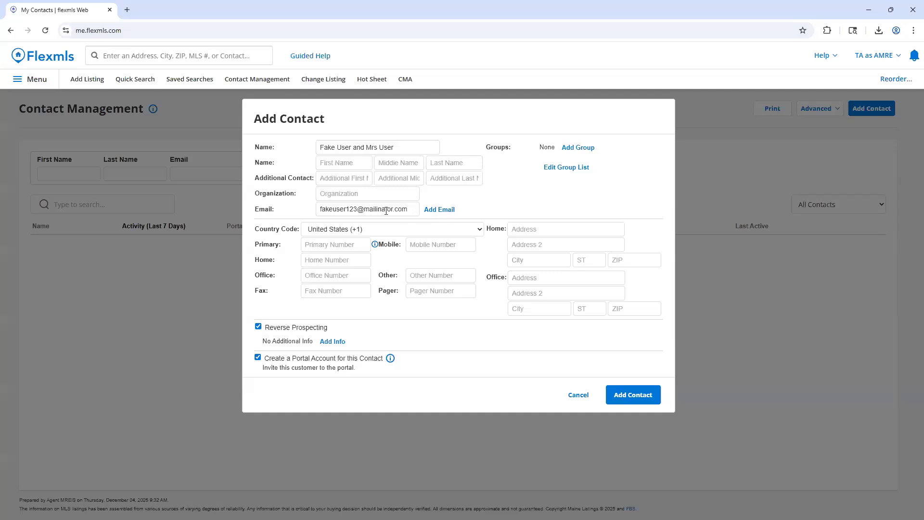
Try adding a second email address with Notify enabled to the contact, and remove that address again.
{"action": "left_click", "coordinate": [439, 210]}
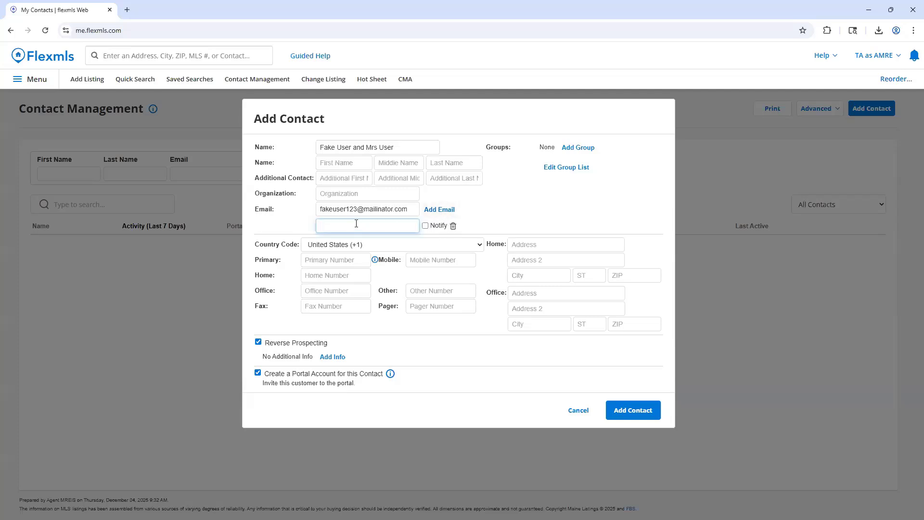
{"action": "type", "text": "Mrs"}
{"action": "key", "text": "BackSpace"}
{"action": "type", "text": "user123@mailinator,com"}
{"action": "left_click", "coordinate": [426, 226]}
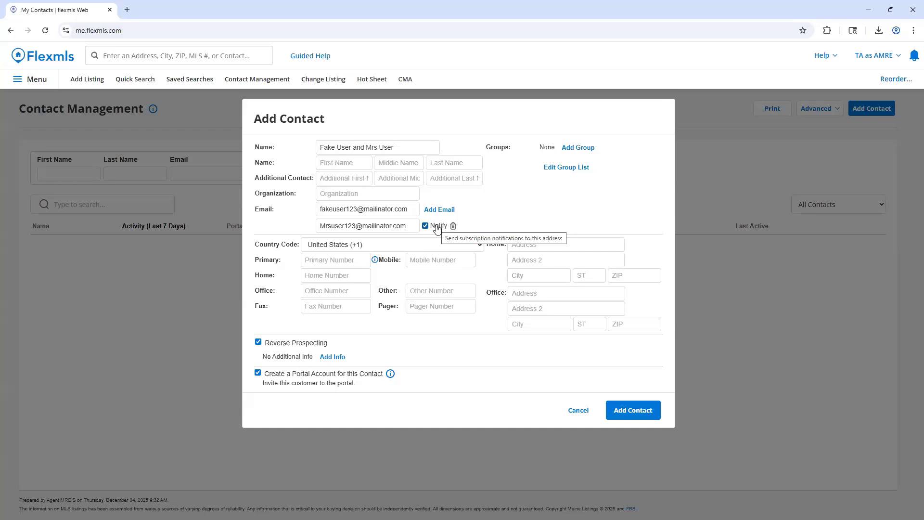
{"action": "left_click", "coordinate": [437, 227]}
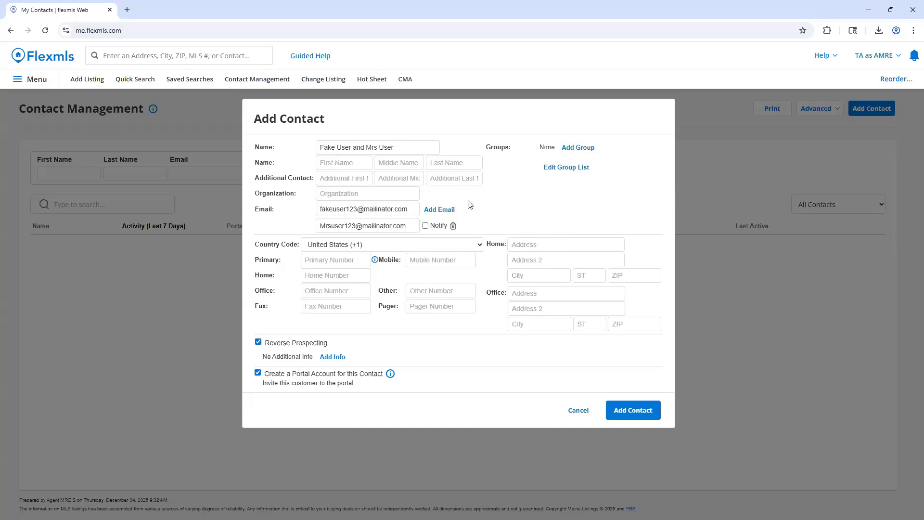
{"action": "left_click", "coordinate": [453, 225]}
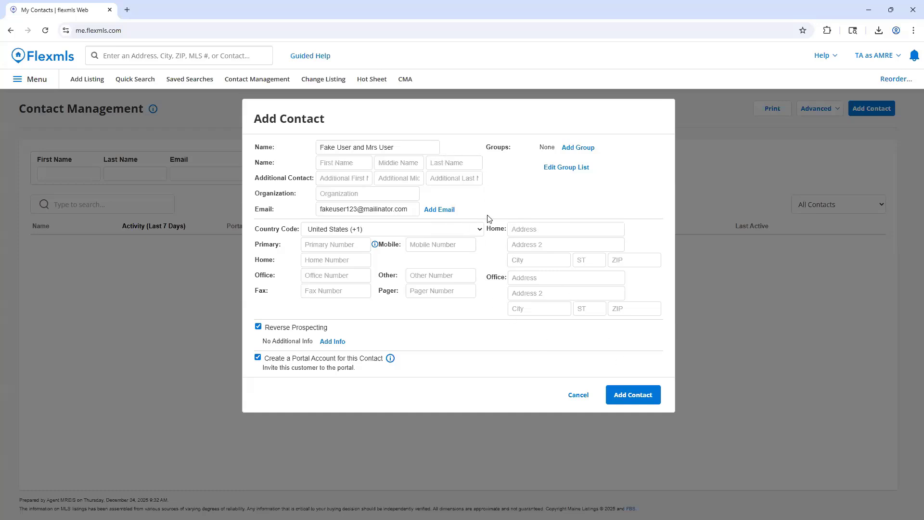
Save the new contact and start a new quick search to attach to its saved searches.
{"action": "left_click", "coordinate": [633, 396]}
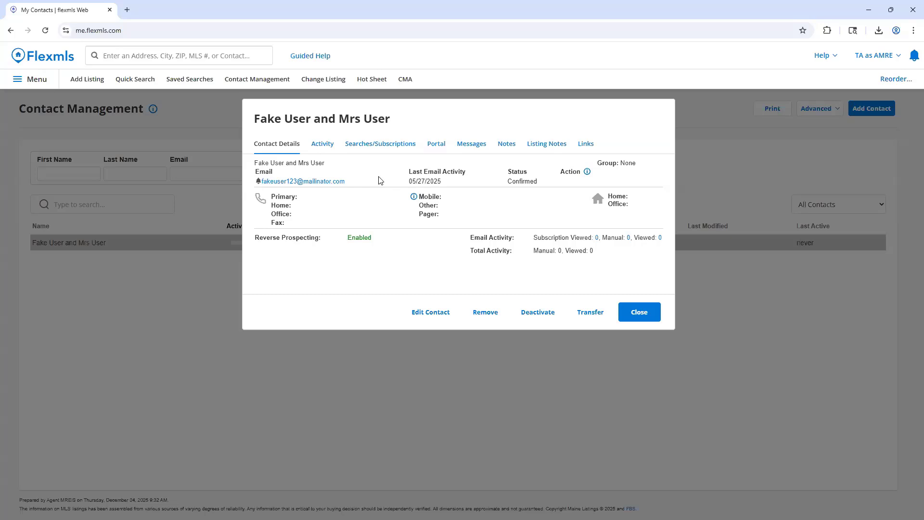
{"action": "left_click", "coordinate": [362, 149]}
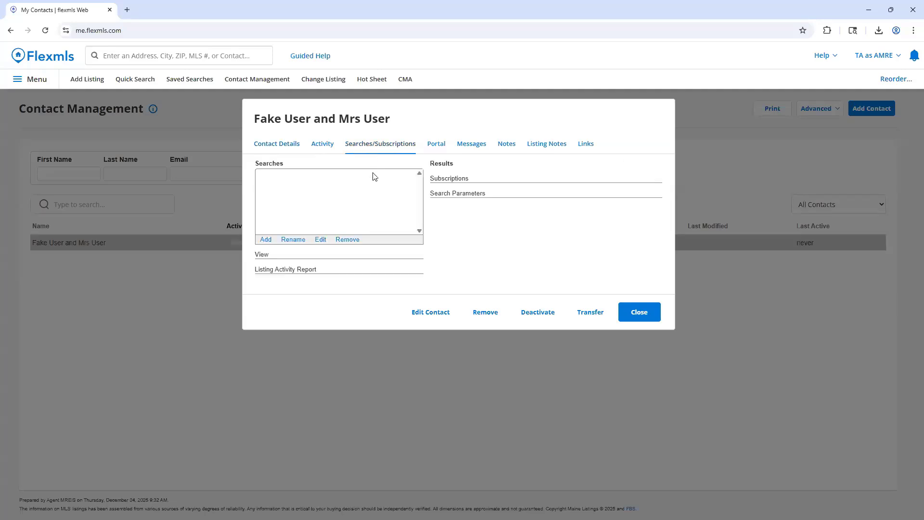
{"action": "left_click", "coordinate": [358, 178]}
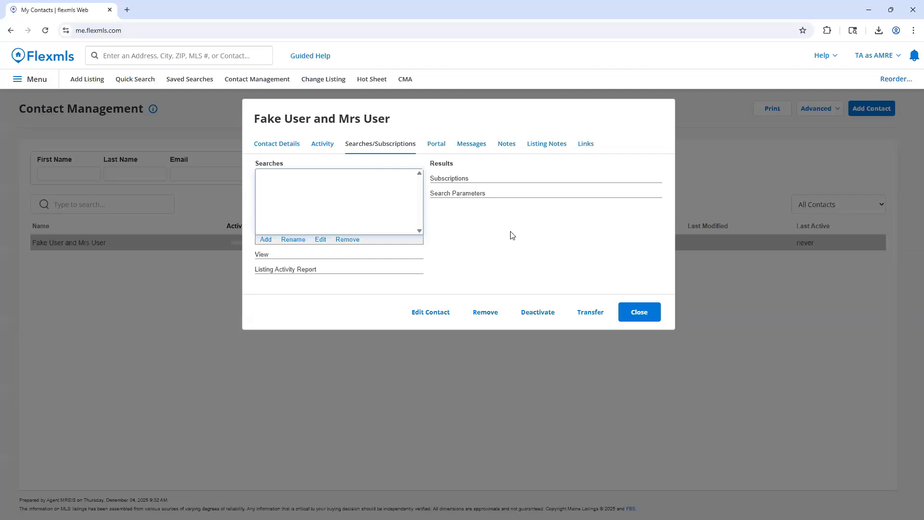
{"action": "left_click", "coordinate": [267, 241]}
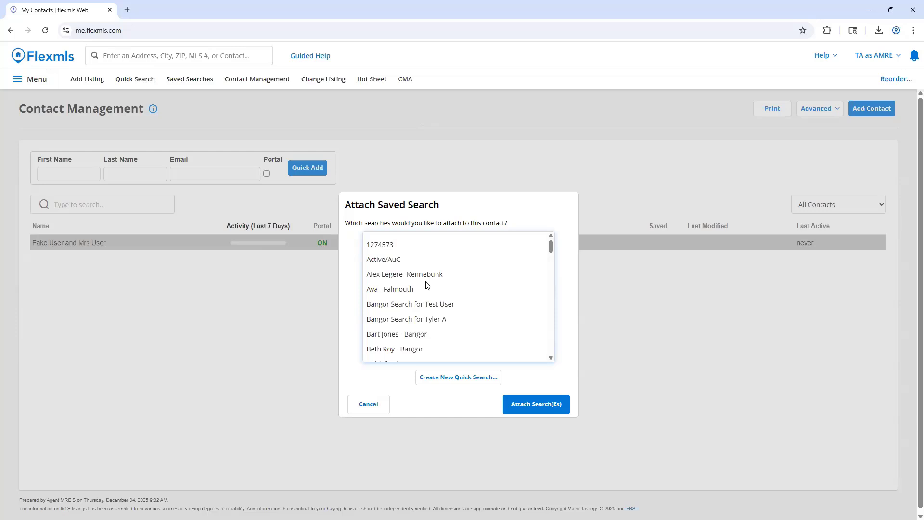
{"action": "left_click", "coordinate": [459, 380]}
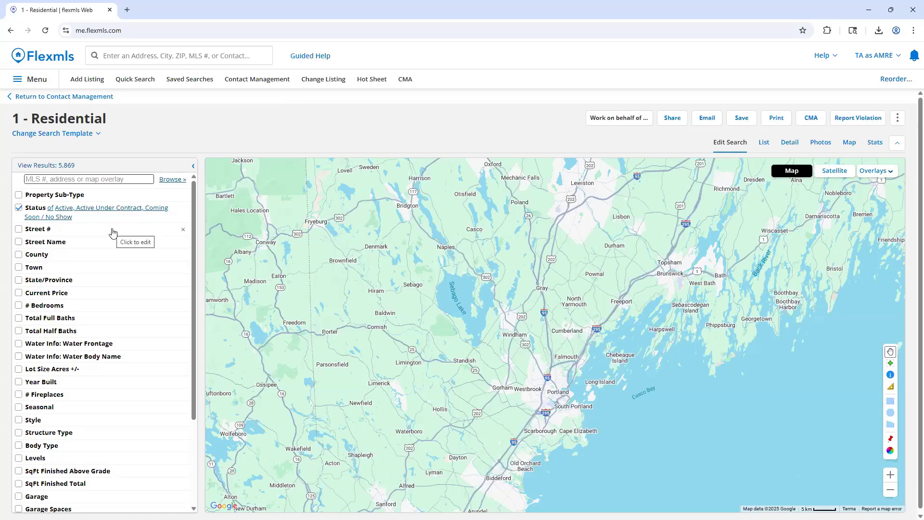
Limit the residential search to the town of Bangor with a current price between 250,000 and 350,000.
{"action": "left_click", "coordinate": [65, 268]}
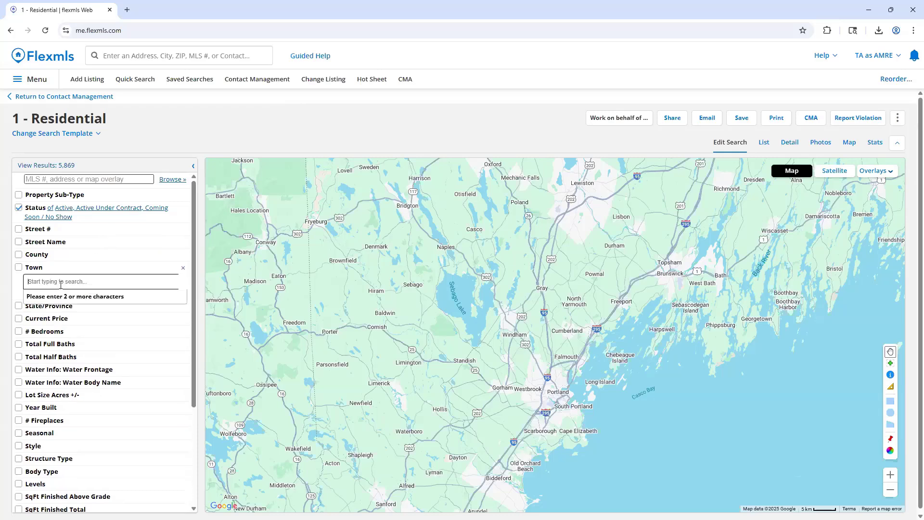
{"action": "type", "text": "Bangor"}
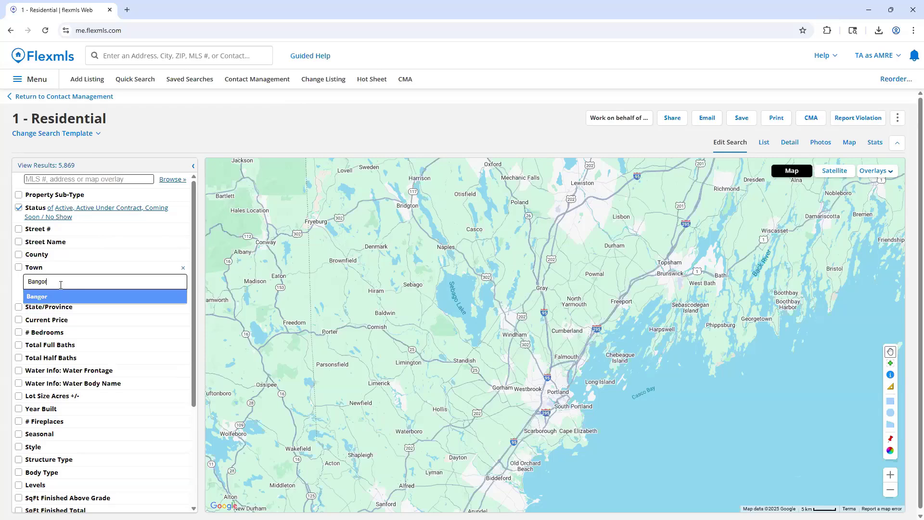
{"action": "left_click", "coordinate": [46, 299]}
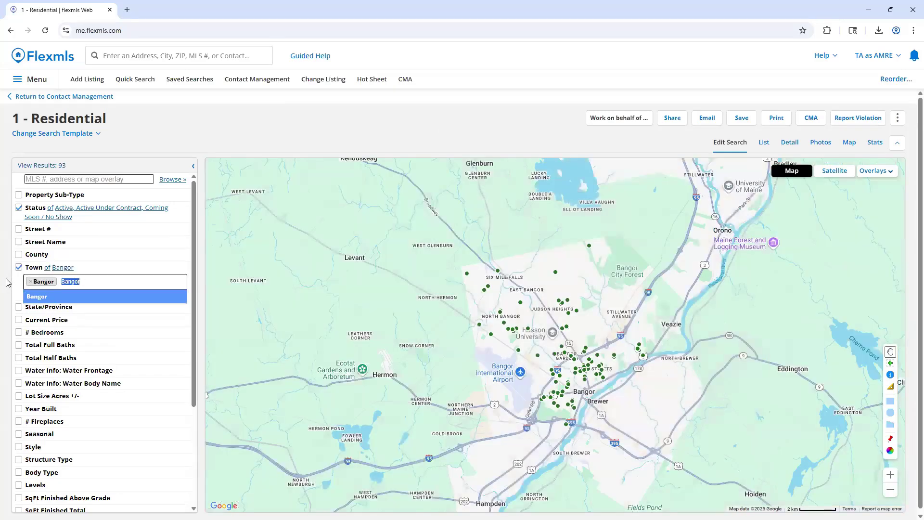
{"action": "left_click", "coordinate": [57, 322]}
{"action": "left_click", "coordinate": [58, 332]}
{"action": "type", "text": "250"}
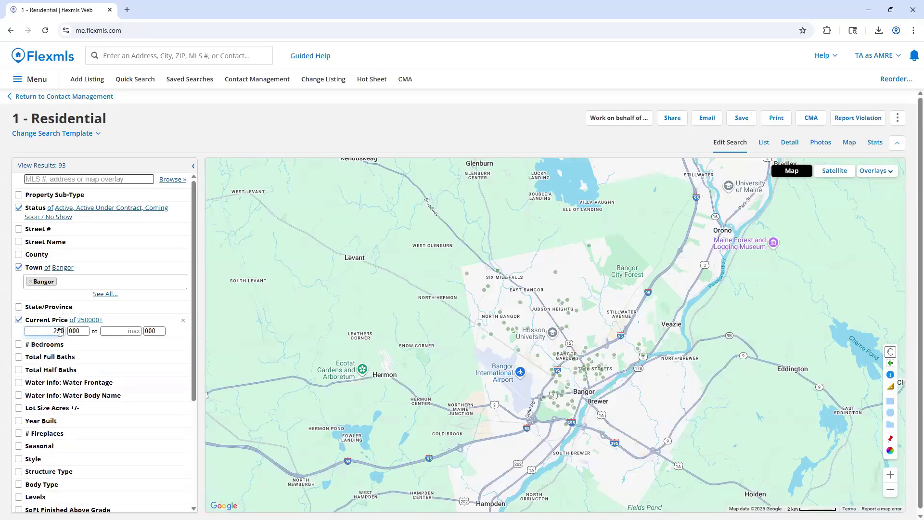
{"action": "key", "text": "Tab"}
{"action": "type", "text": "350"}
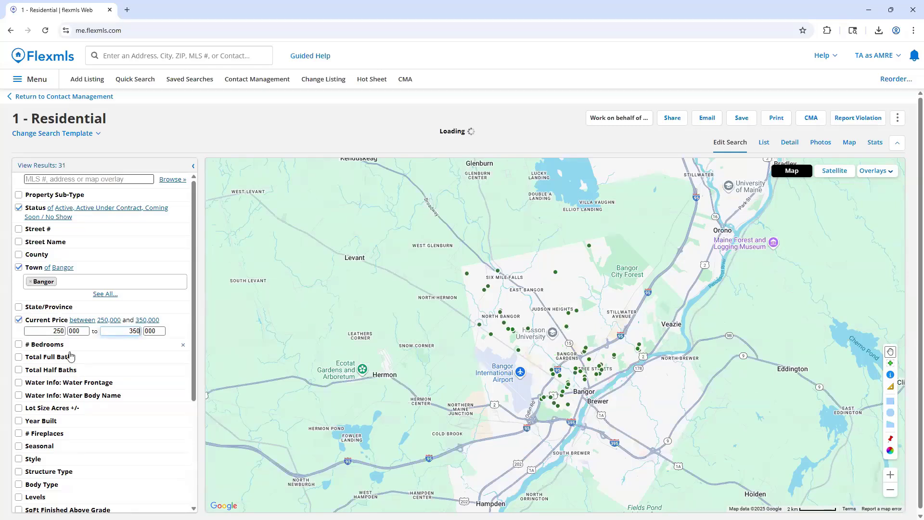
Set the search minimums to 2 bedrooms and 2 total full baths.
{"action": "left_click", "coordinate": [47, 344]}
{"action": "left_click", "coordinate": [39, 356]}
{"action": "type", "text": "2"}
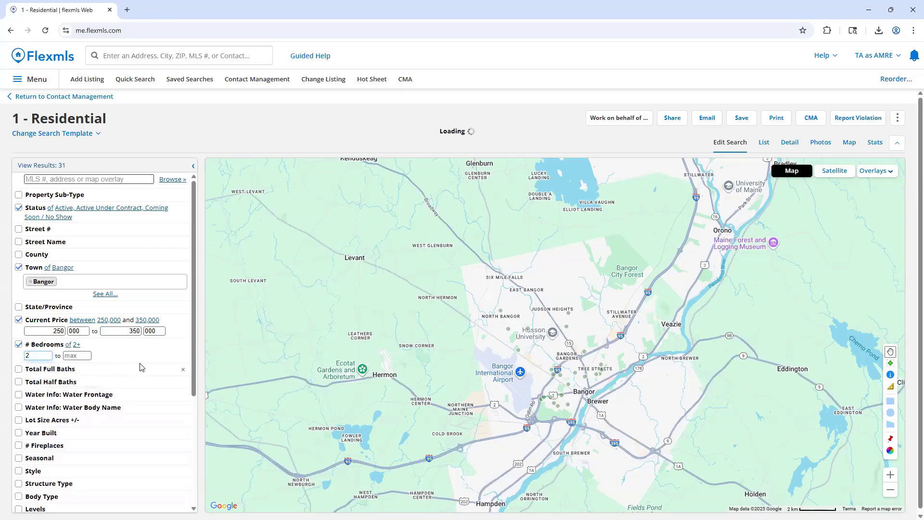
{"action": "scroll", "coordinate": [141, 364], "scroll_direction": "down", "scroll_amount": 1}
{"action": "left_click", "coordinate": [68, 321]}
{"action": "left_click", "coordinate": [33, 334]}
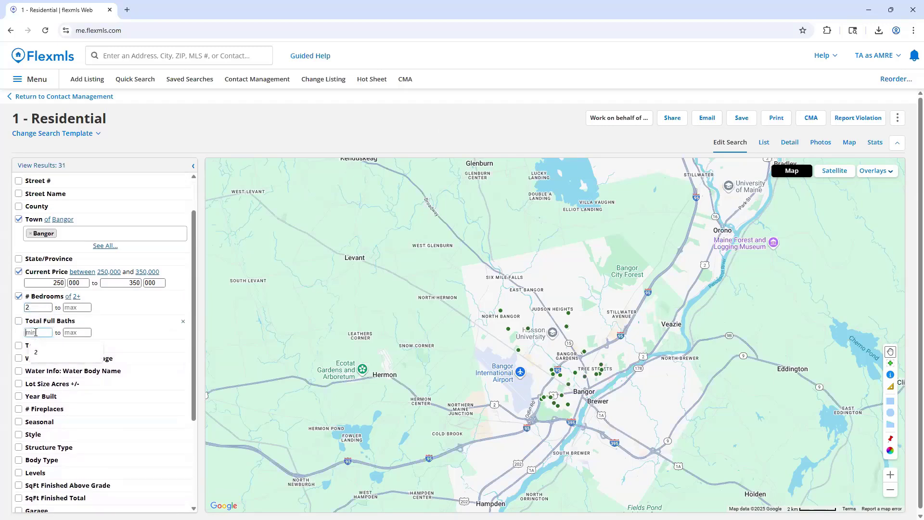
{"action": "type", "text": "2"}
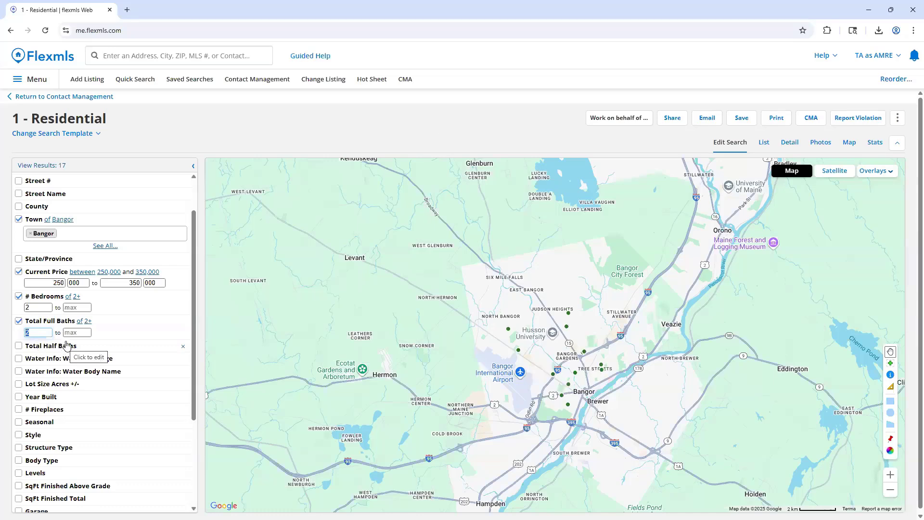
Start saving the search as a new one, named with the contact's name followed by "Bangor Search", and enter the description "Optional".
{"action": "scroll", "coordinate": [73, 347], "scroll_direction": "down", "scroll_amount": 2}
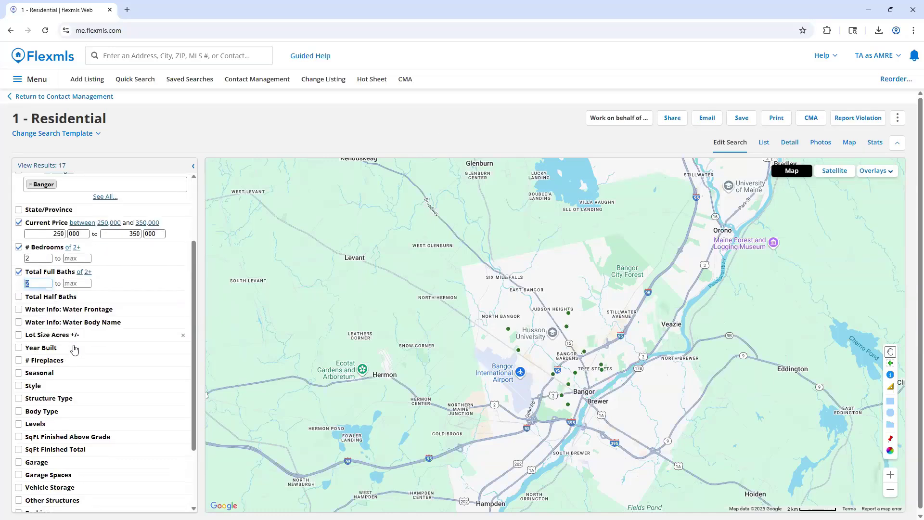
{"action": "scroll", "coordinate": [73, 347], "scroll_direction": "up", "scroll_amount": 3}
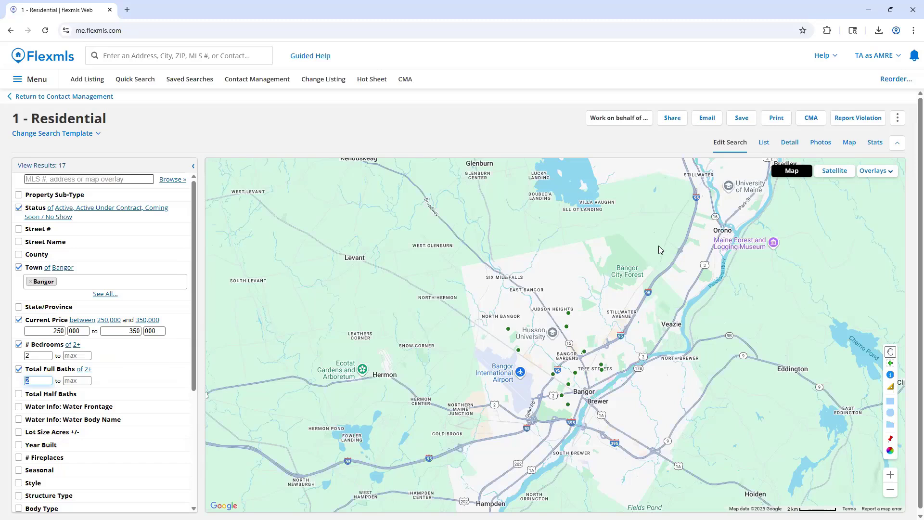
{"action": "left_click", "coordinate": [751, 124]}
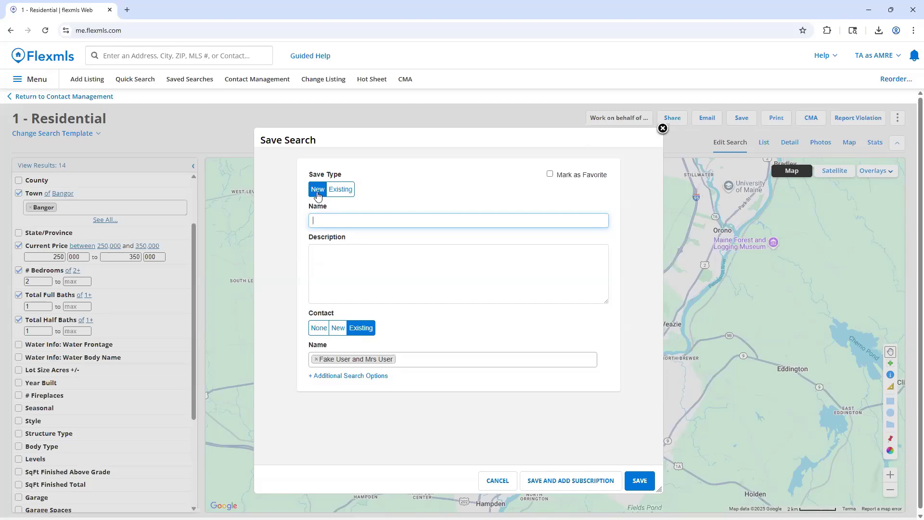
{"action": "left_click", "coordinate": [345, 219]}
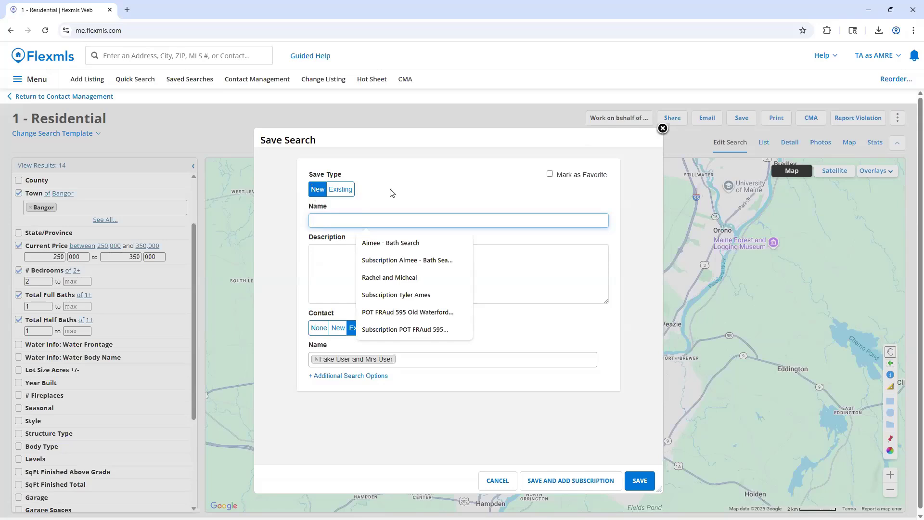
{"action": "type", "text": "Fake Use"}
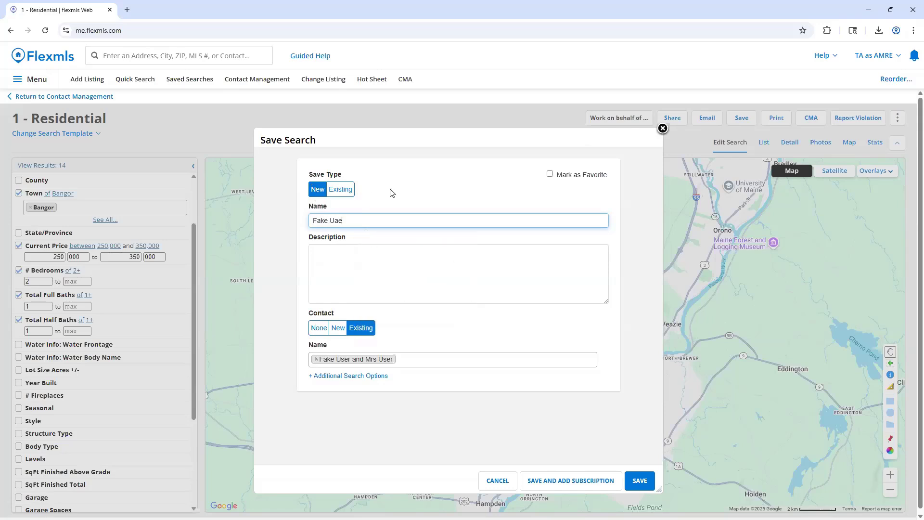
{"action": "type", "text": "r Bangor Search"}
{"action": "left_click", "coordinate": [408, 286]}
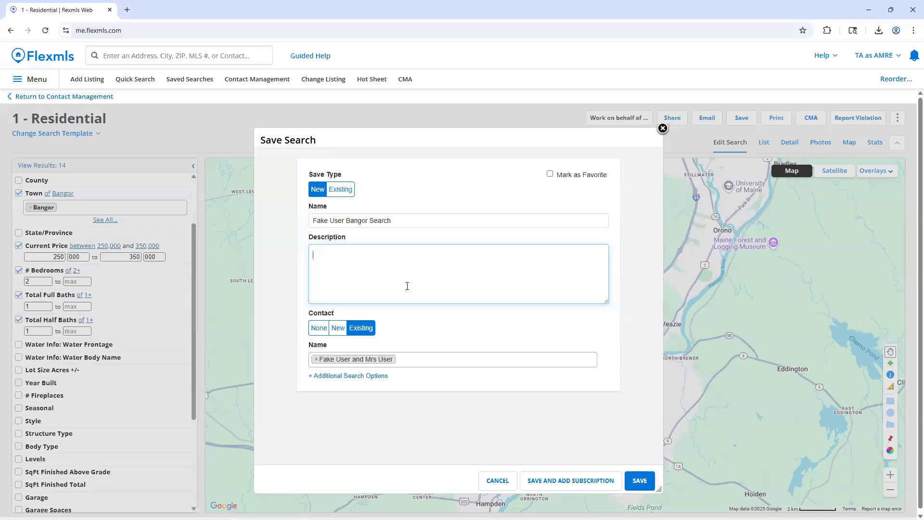
{"action": "type", "text": "Optional"}
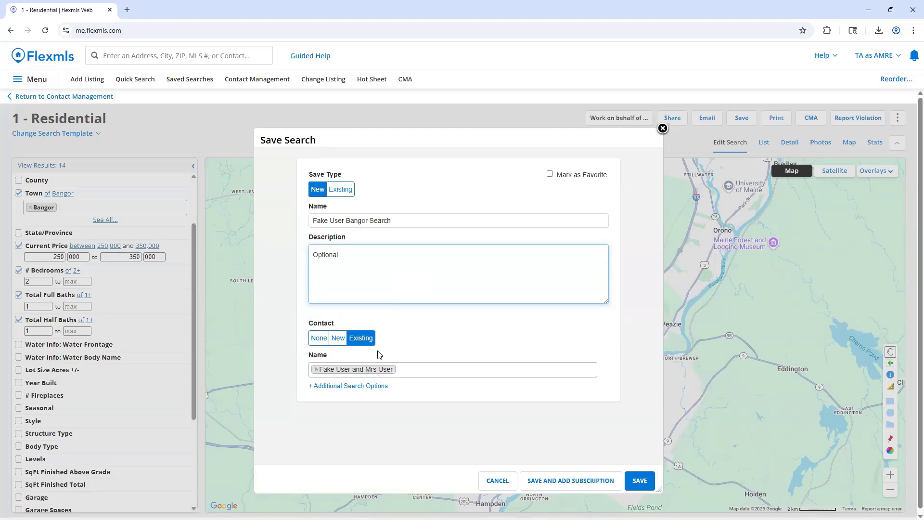
Keep the existing contact attached to the search and save it with a subscription to add.
{"action": "mouse_move", "coordinate": [391, 374]}
{"action": "left_click", "coordinate": [407, 369]}
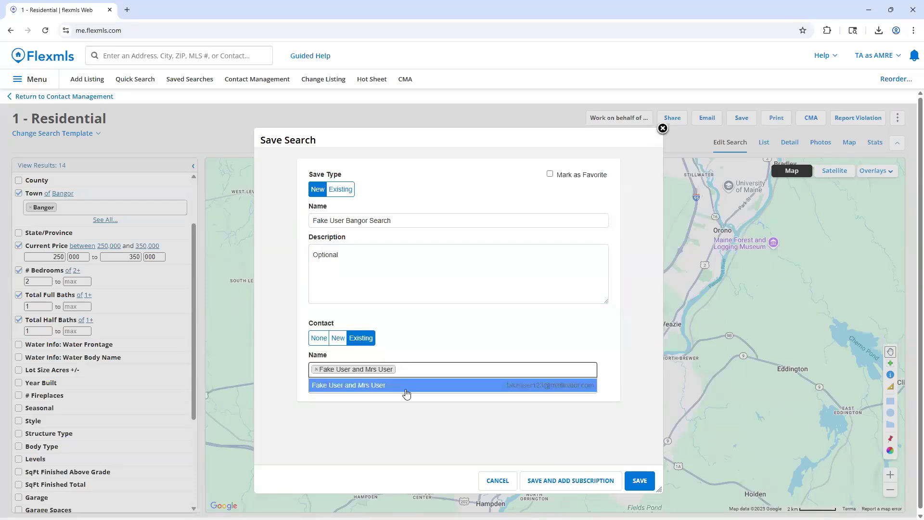
{"action": "left_click", "coordinate": [409, 424]}
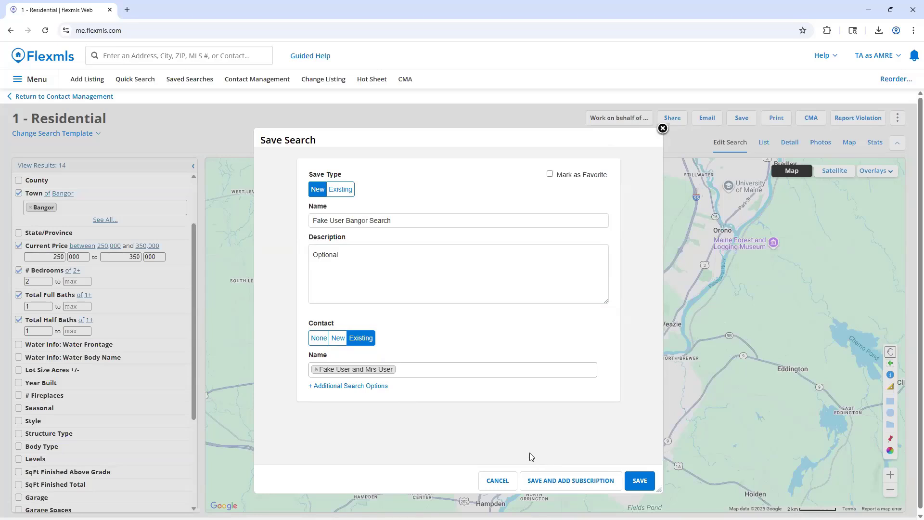
{"action": "left_click", "coordinate": [558, 485]}
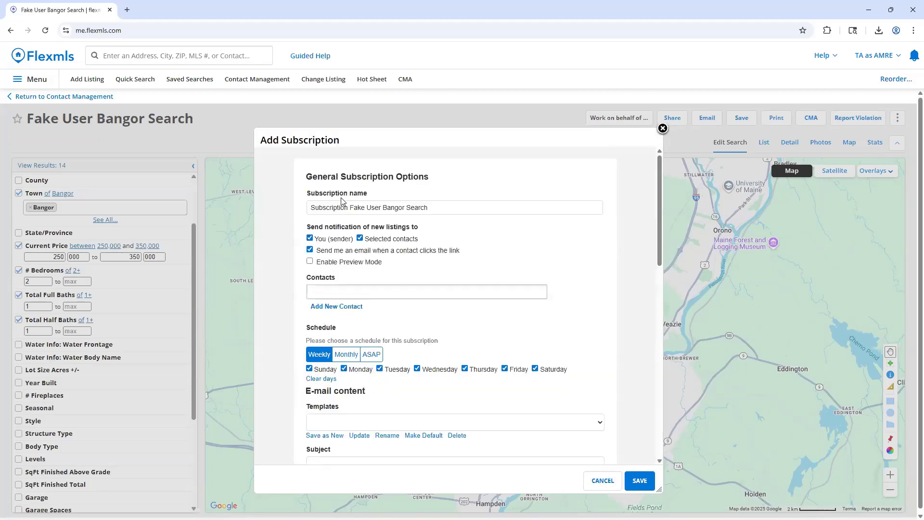
Compare the weekly and monthly schedule options for the subscription and set its schedule to ASAP.
{"action": "left_click", "coordinate": [289, 211]}
{"action": "scroll", "coordinate": [323, 176], "scroll_direction": "down", "scroll_amount": 1}
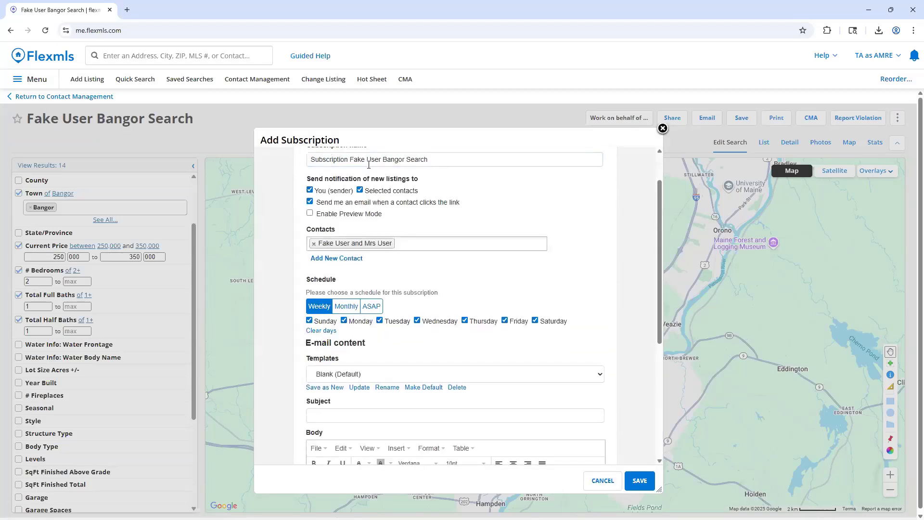
{"action": "scroll", "coordinate": [370, 177], "scroll_direction": "up", "scroll_amount": 1}
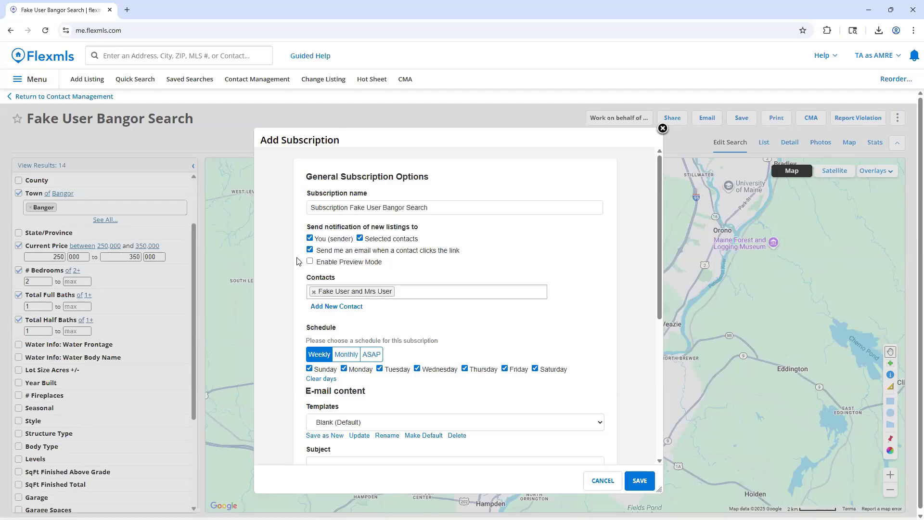
{"action": "scroll", "coordinate": [299, 263], "scroll_direction": "down", "scroll_amount": 2}
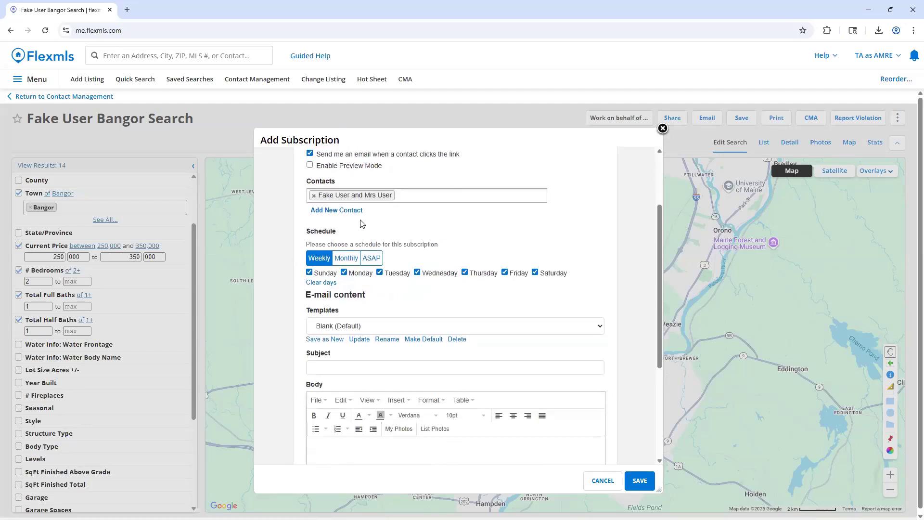
{"action": "left_click", "coordinate": [376, 265]}
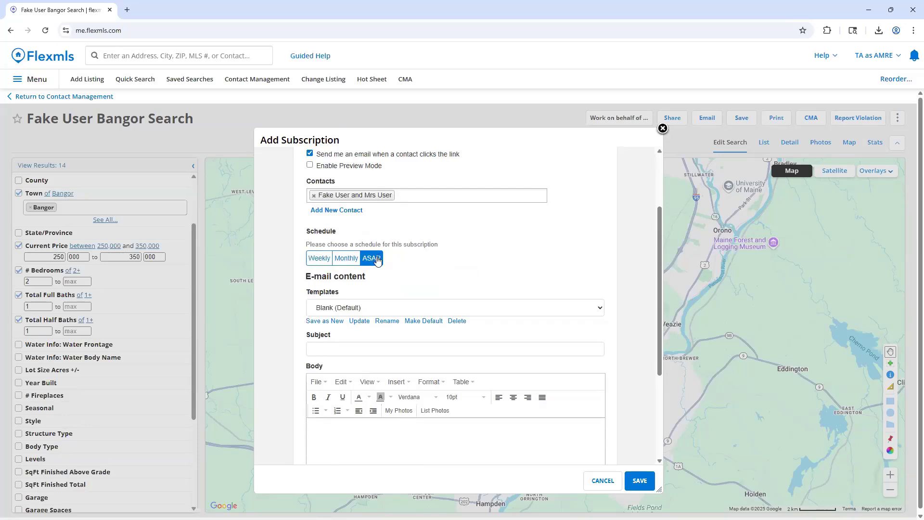
{"action": "left_click", "coordinate": [320, 265]}
{"action": "left_click", "coordinate": [349, 265]}
{"action": "left_click", "coordinate": [372, 265]}
Enter "Bangor Properties for you" as the subscription email's subject, keeping the Blank (Default) template.
{"action": "scroll", "coordinate": [359, 255], "scroll_direction": "down", "scroll_amount": 1}
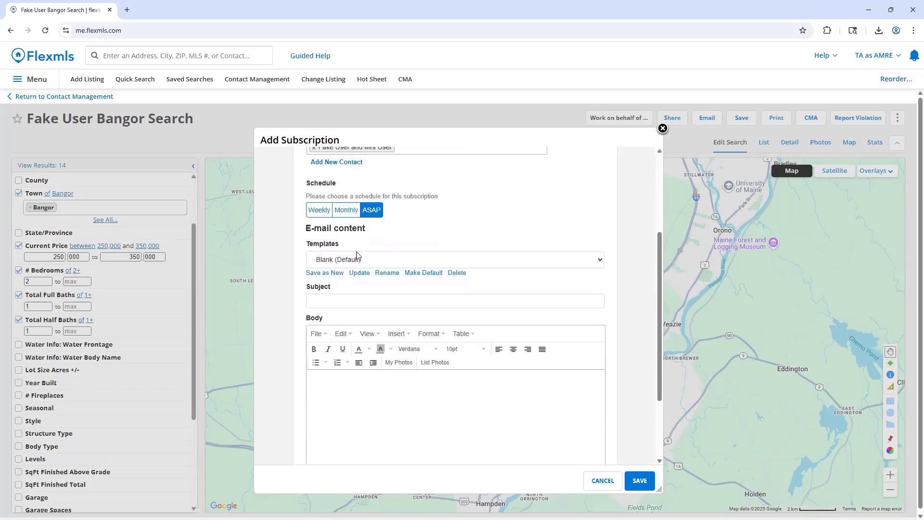
{"action": "scroll", "coordinate": [360, 260], "scroll_direction": "down", "scroll_amount": 2}
{"action": "scroll", "coordinate": [361, 265], "scroll_direction": "up", "scroll_amount": 2}
{"action": "scroll", "coordinate": [361, 265], "scroll_direction": "down", "scroll_amount": 1}
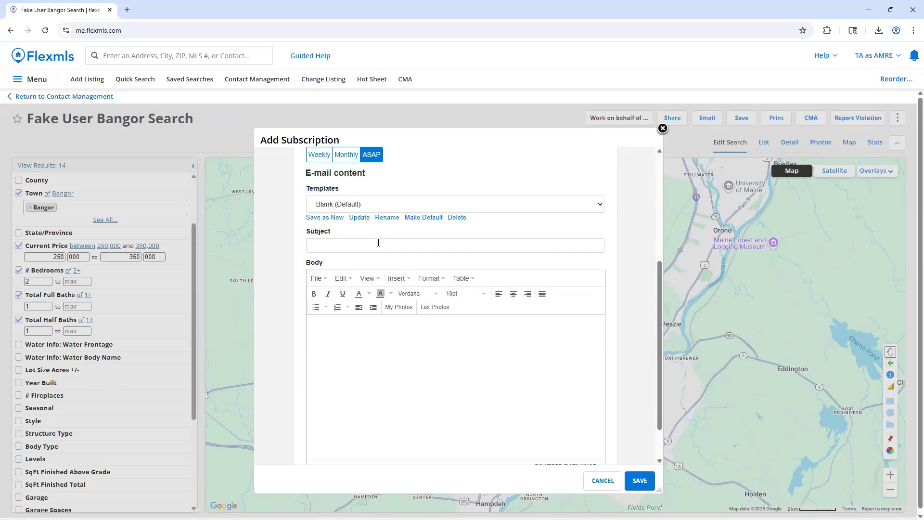
{"action": "left_click", "coordinate": [349, 241]}
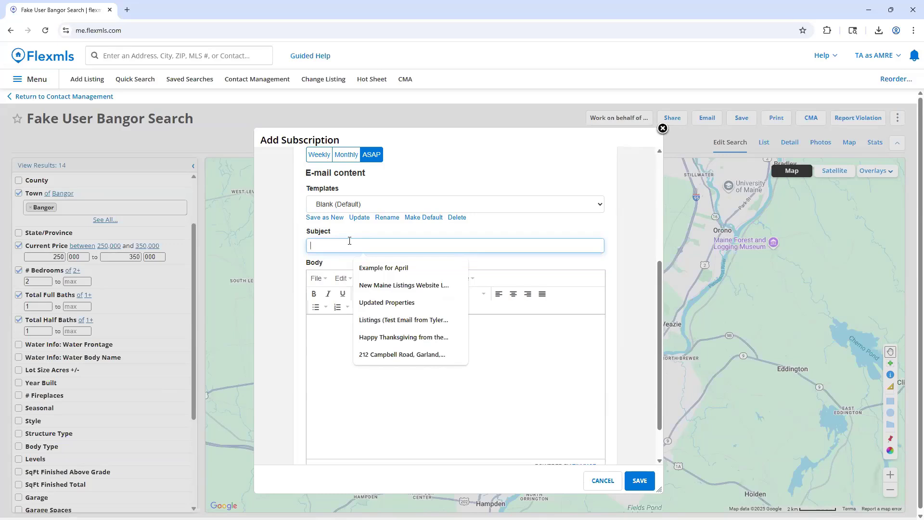
{"action": "type", "text": "Bangor Proper"}
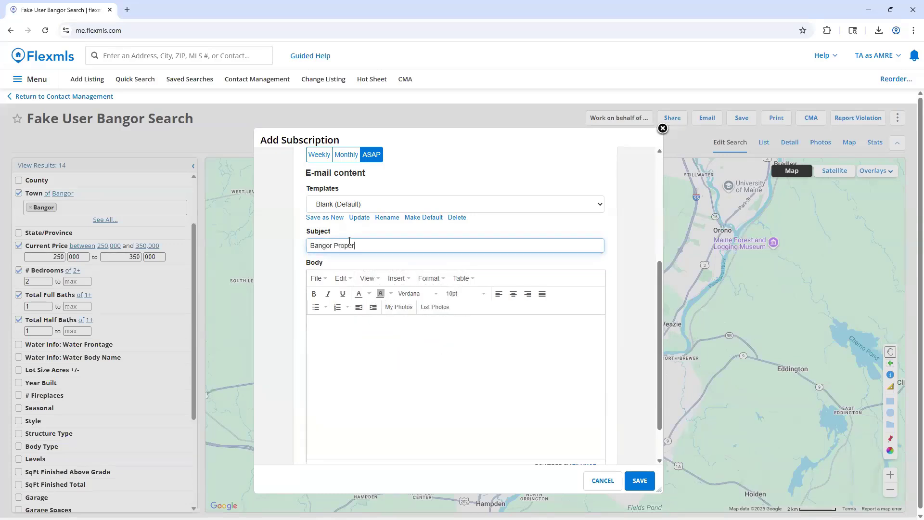
{"action": "type", "text": "ties for you"}
Write the subscription email body: "Hello," and "Here are new listings in Bangor for your review! Let me know if any peak your interest.".
{"action": "left_click", "coordinate": [336, 341]}
{"action": "type", "text": "Hello,"}
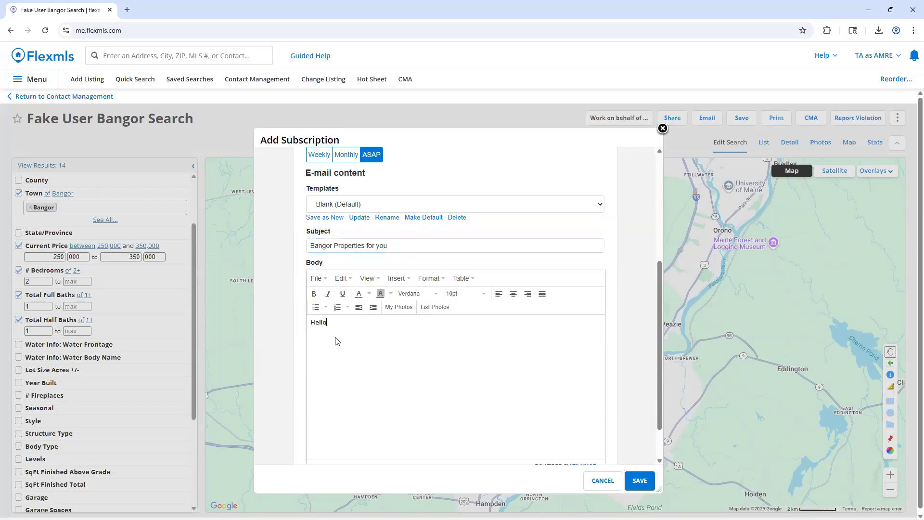
{"action": "key", "text": "Return"}
{"action": "type", "text": "Here is a"}
{"action": "key", "text": "BackSpace"}
{"action": "key", "text": "BackSpace"}
{"action": "type", "text": "are new listings in Bangor for your review!"}
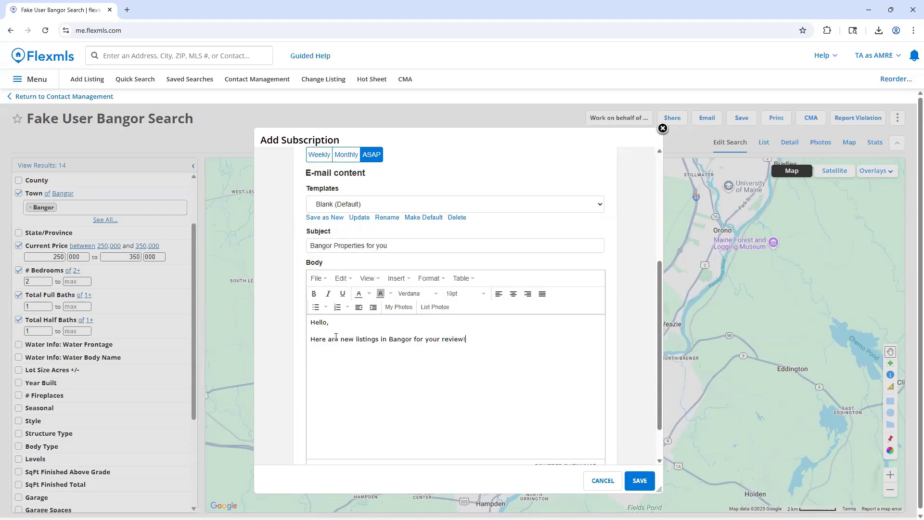
{"action": "type", "text": " Let me know if any peak your interest."}
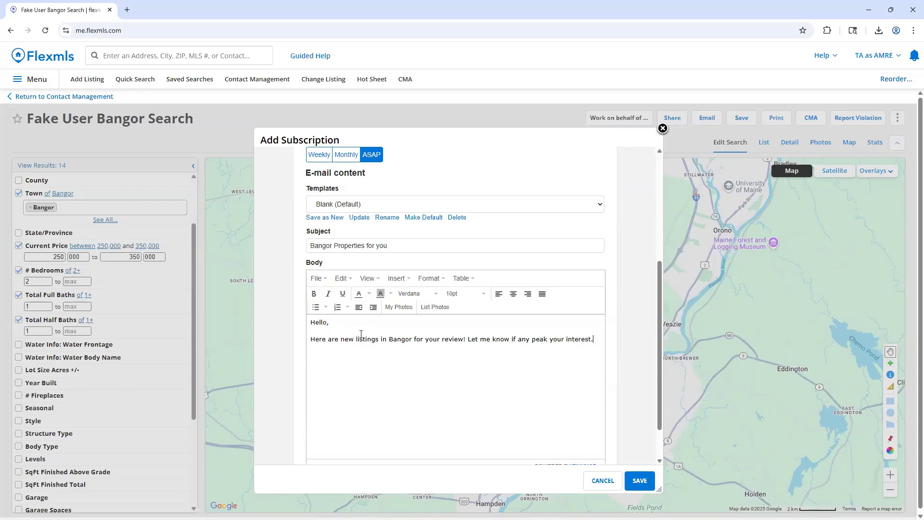
Save the subscription and choose to email the matching listings to the contact now.
{"action": "scroll", "coordinate": [415, 357], "scroll_direction": "down", "scroll_amount": 1}
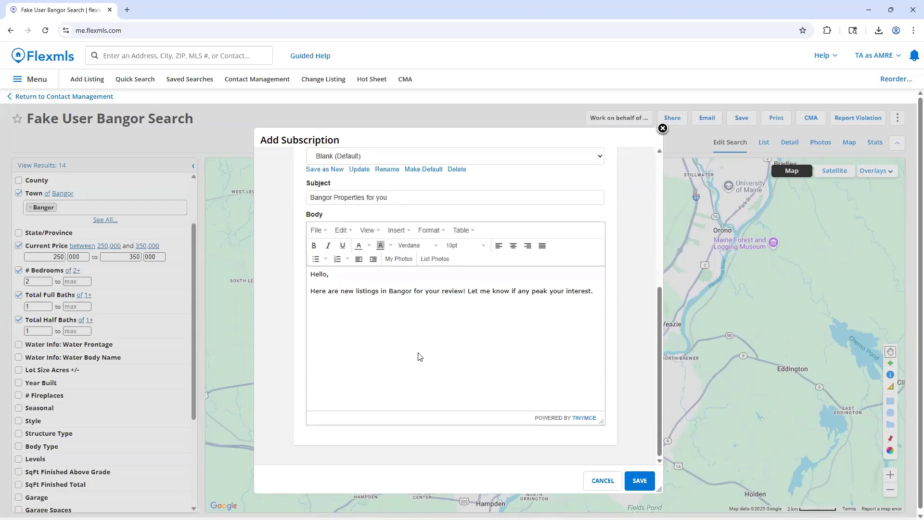
{"action": "scroll", "coordinate": [421, 356], "scroll_direction": "up", "scroll_amount": 1}
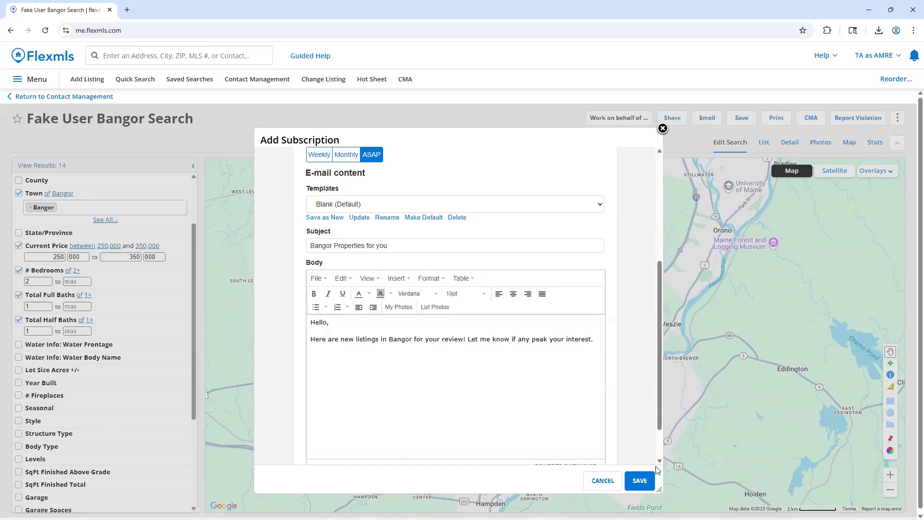
{"action": "left_click", "coordinate": [640, 480]}
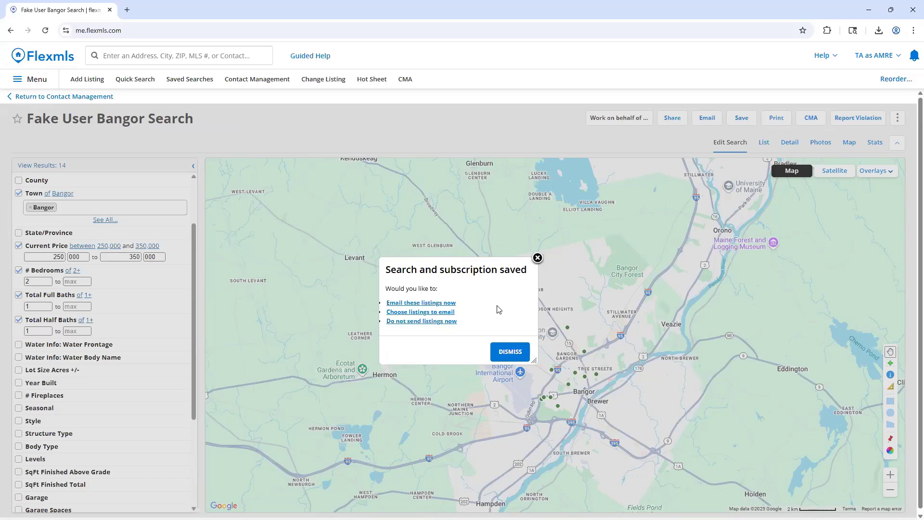
{"action": "left_click", "coordinate": [439, 303]}
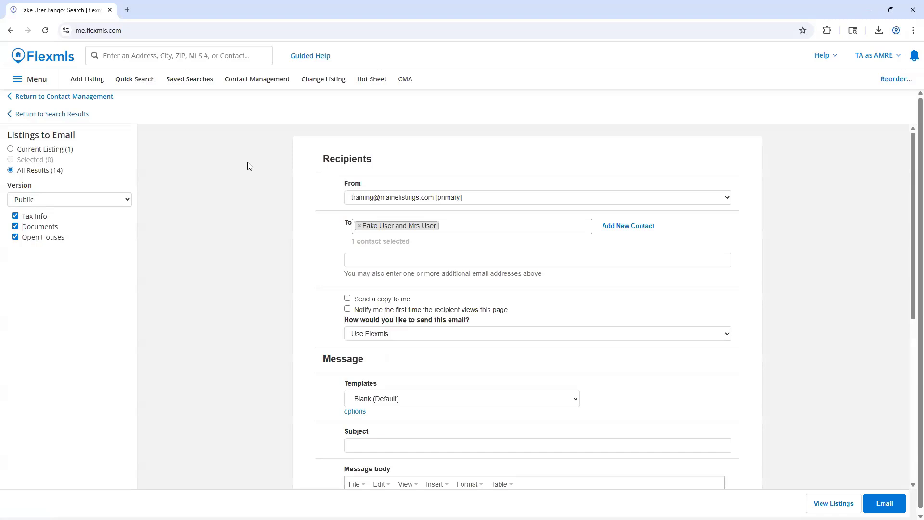
Enter "Current Bangor Properties" as the subject of the listings email to the contact.
{"action": "scroll", "coordinate": [316, 170], "scroll_direction": "down", "scroll_amount": 1}
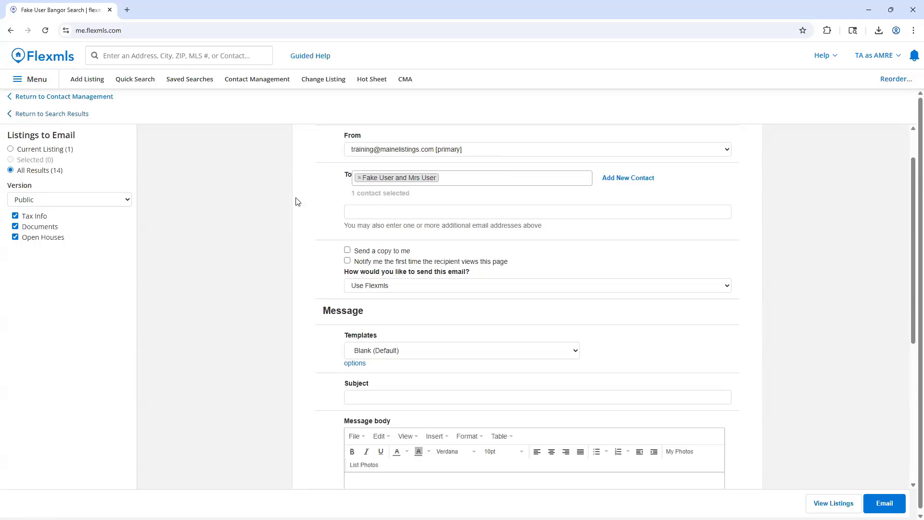
{"action": "scroll", "coordinate": [309, 214], "scroll_direction": "up", "scroll_amount": 1}
{"action": "scroll", "coordinate": [309, 214], "scroll_direction": "down", "scroll_amount": 1}
{"action": "scroll", "coordinate": [263, 320], "scroll_direction": "down", "scroll_amount": 3}
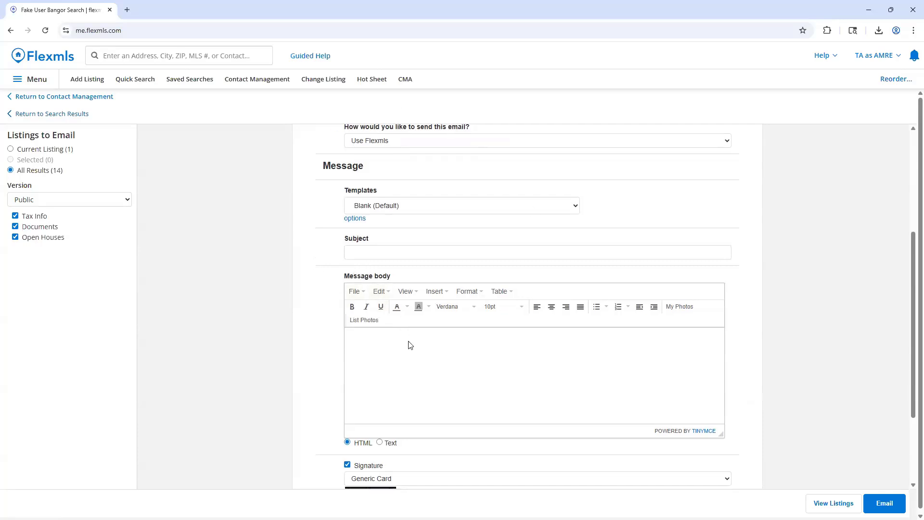
{"action": "scroll", "coordinate": [409, 345], "scroll_direction": "down", "scroll_amount": 1}
{"action": "left_click", "coordinate": [384, 206]}
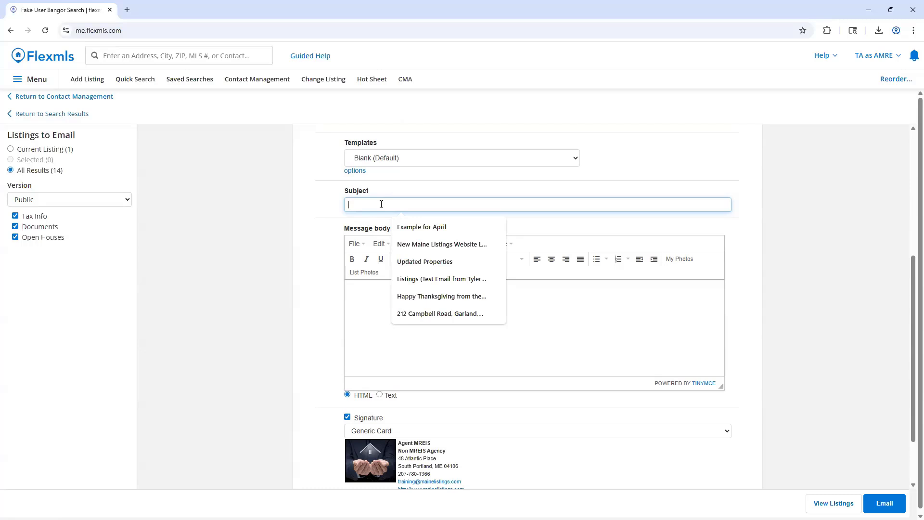
{"action": "type", "text": "Current "}
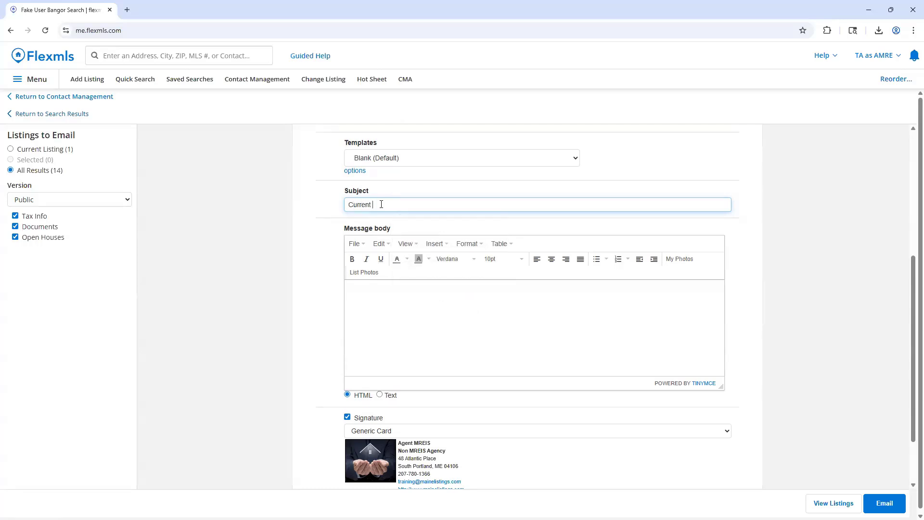
{"action": "type", "text": "Bangor Properties"}
Write the message body "Hello," and "Here is what is currently on the market!", and send the email with all results.
{"action": "left_click", "coordinate": [450, 324]}
{"action": "type", "text": "H"}
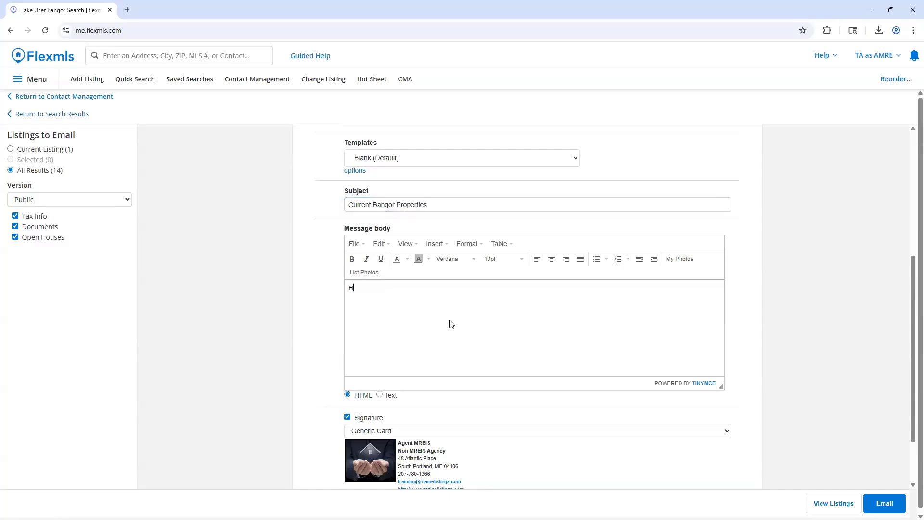
{"action": "type", "text": "ello,"}
{"action": "key", "text": "Return"}
{"action": "type", "text": "Here is what is currently on the market!"}
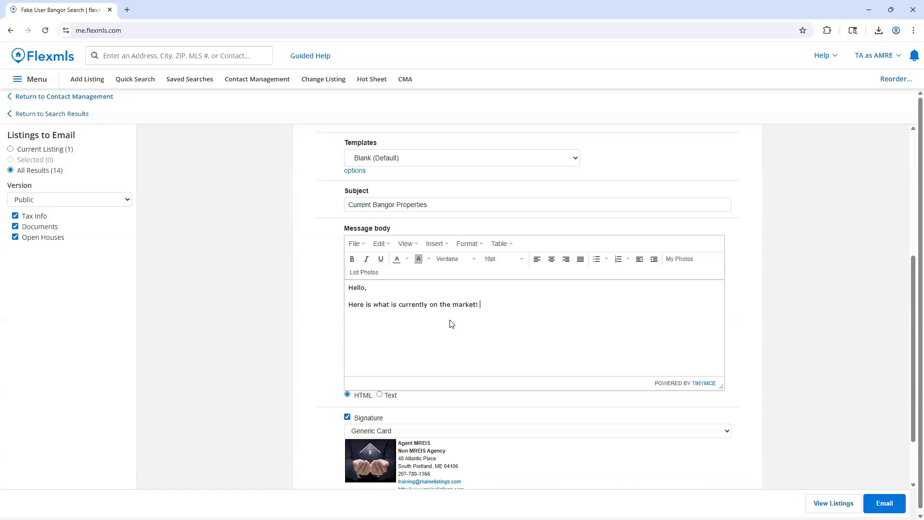
{"action": "scroll", "coordinate": [450, 323], "scroll_direction": "down", "scroll_amount": 2}
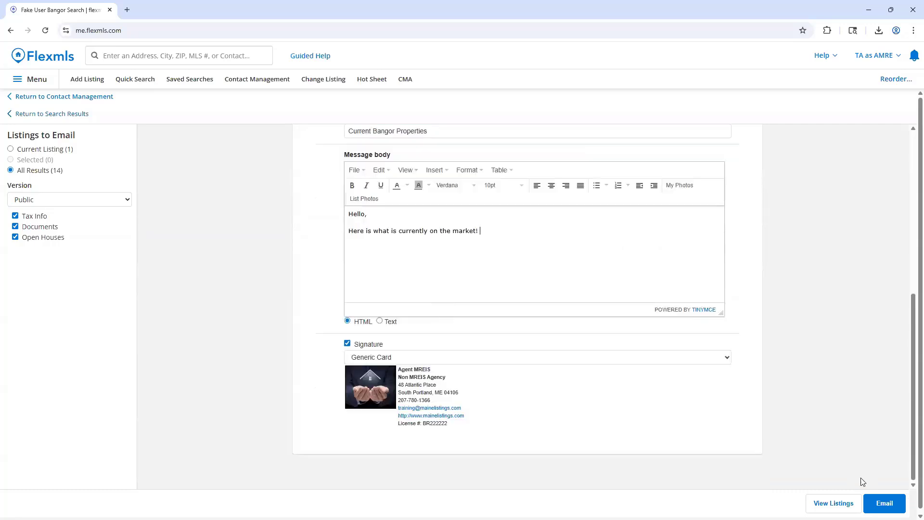
{"action": "left_click", "coordinate": [885, 503]}
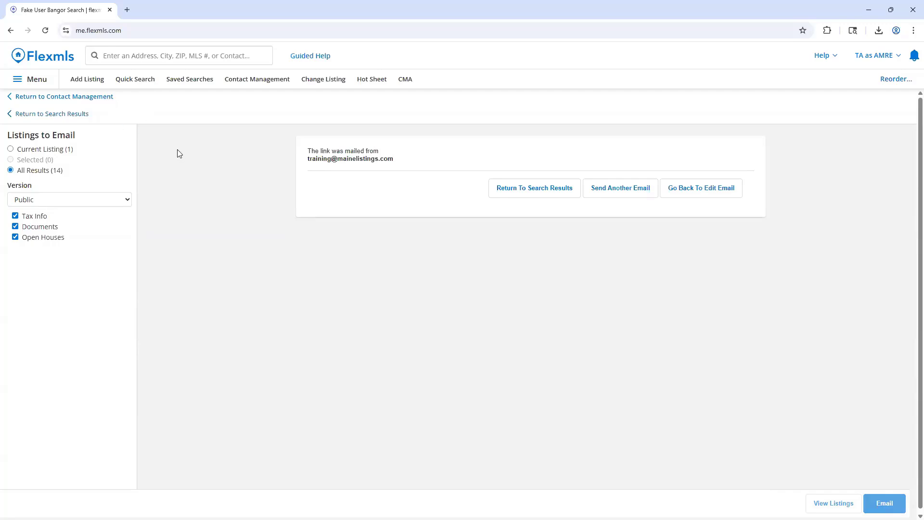
Return to contact management and select the contact's saved Bangor search to review its subscription and parameters.
{"action": "left_click", "coordinate": [103, 98]}
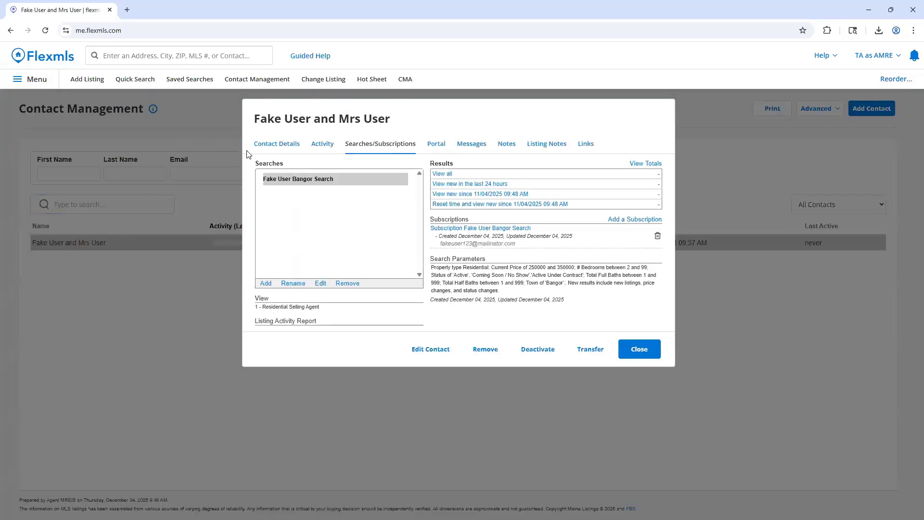
{"action": "left_click", "coordinate": [339, 184]}
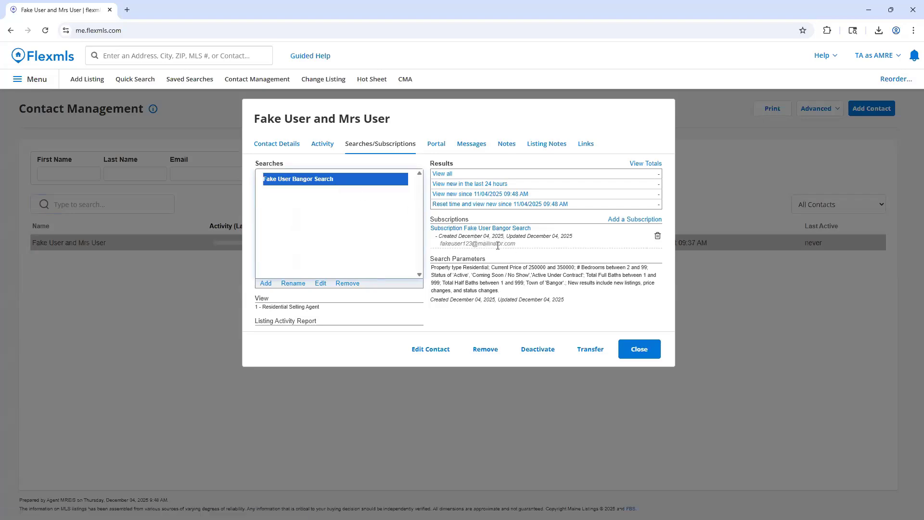
Review the contact's details and email activity, and return to the contact's saved Bangor search and subscription.
{"action": "left_click", "coordinate": [279, 143]}
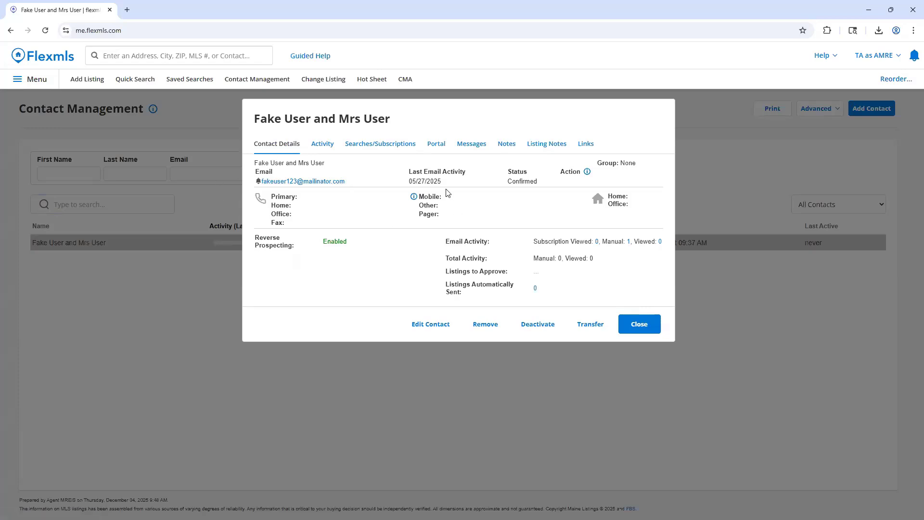
{"action": "left_click", "coordinate": [378, 144]}
{"action": "left_click", "coordinate": [319, 183]}
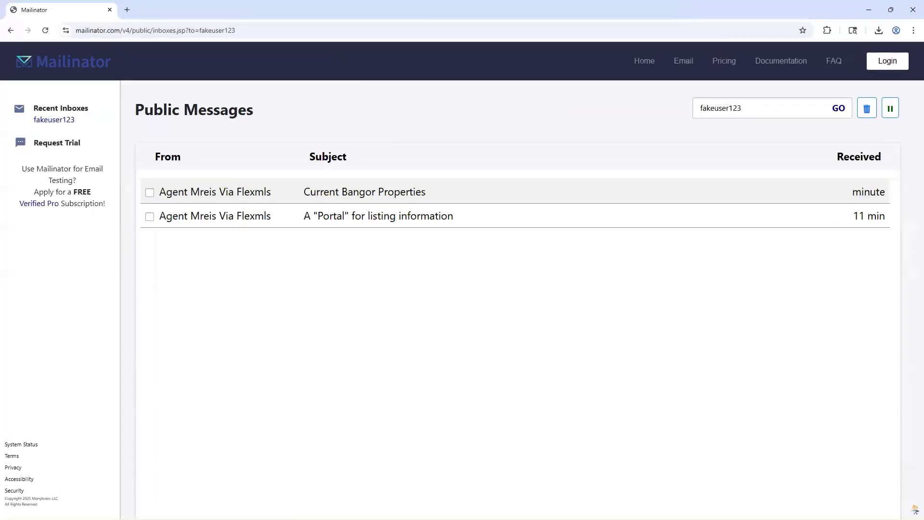
Switch to the contact's Mailinator inbox, open the portal invitation email, and view its sign-up page before closing that page.
{"action": "left_click", "coordinate": [281, 268]}
{"action": "left_click", "coordinate": [522, 219]}
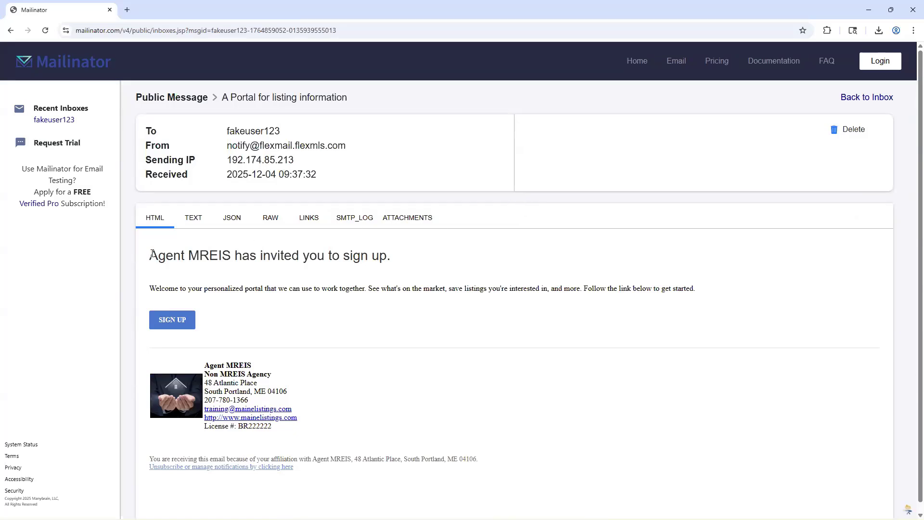
{"action": "left_click_drag", "start_coordinate": [150, 254], "coordinate": [233, 251]}
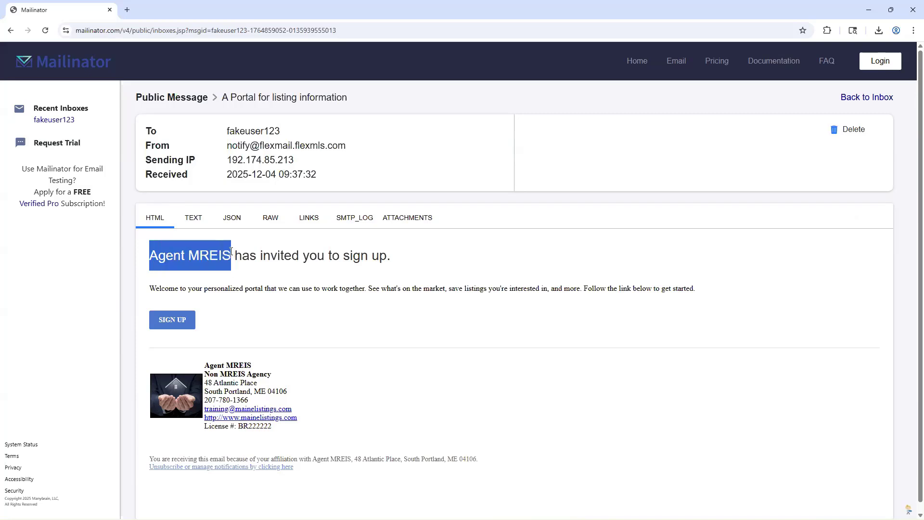
{"action": "left_click", "coordinate": [236, 278]}
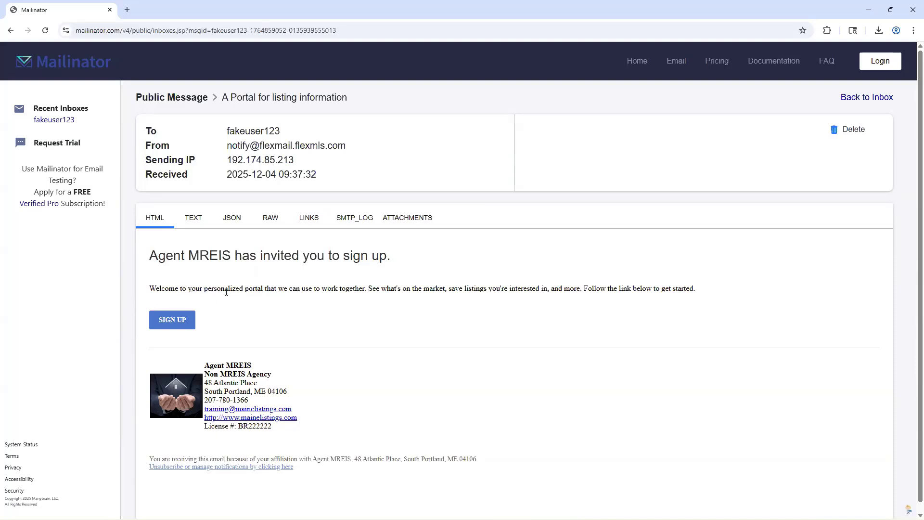
{"action": "left_click", "coordinate": [185, 320]}
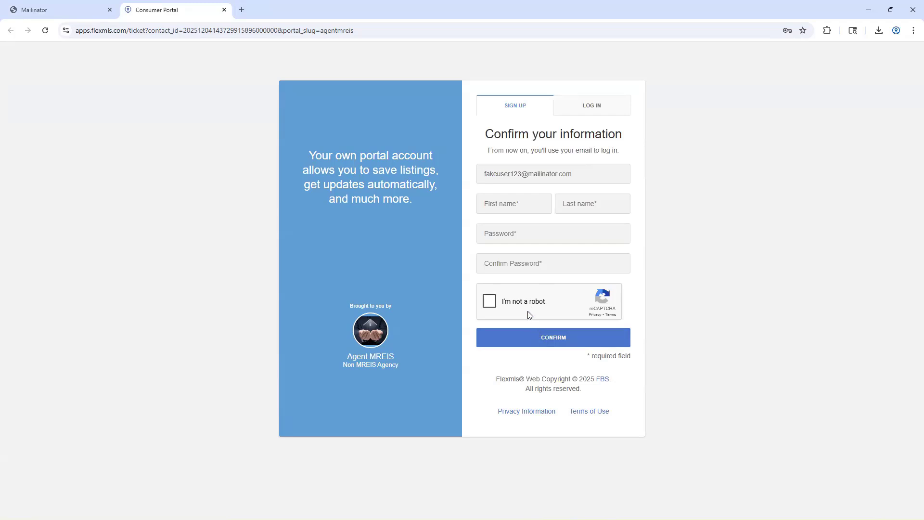
{"action": "left_click", "coordinate": [224, 10]}
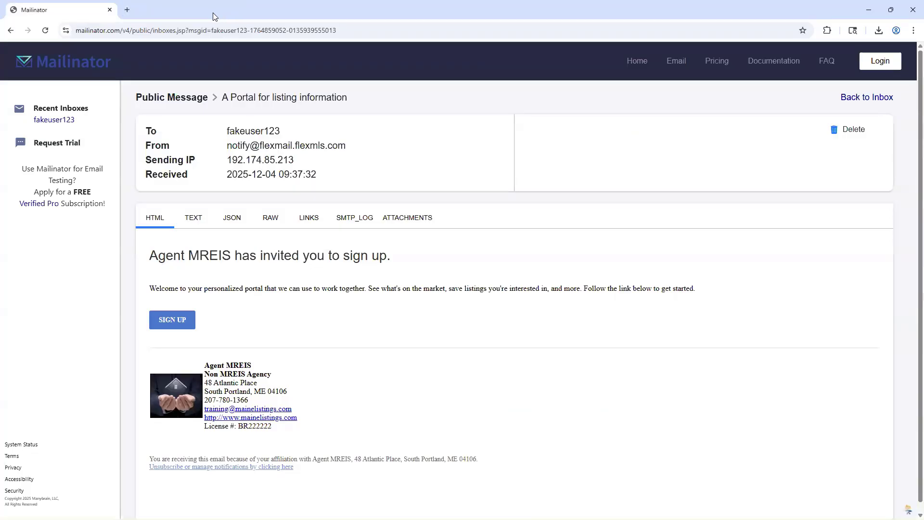
Open the "Current Bangor Properties" email and follow its link to the emailed listings, dismissing the location request.
{"action": "left_click", "coordinate": [11, 31]}
{"action": "left_click", "coordinate": [473, 197]}
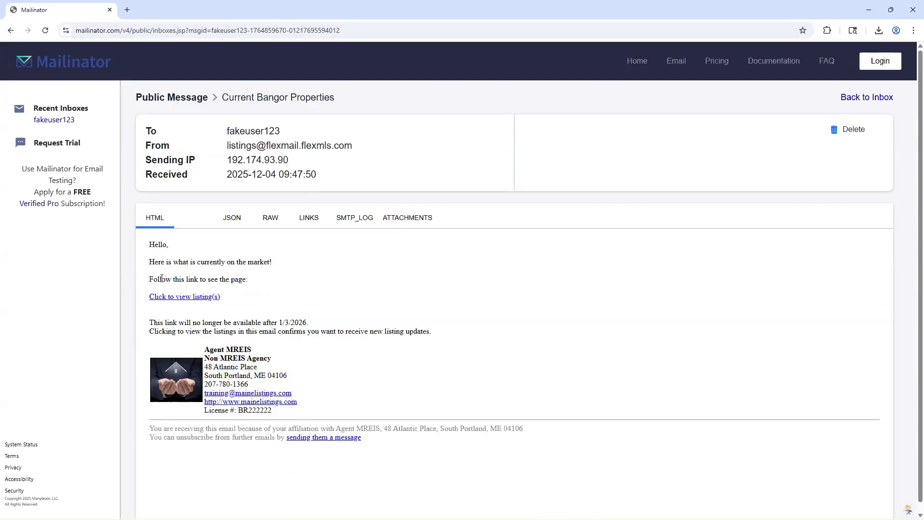
{"action": "left_click", "coordinate": [169, 297]}
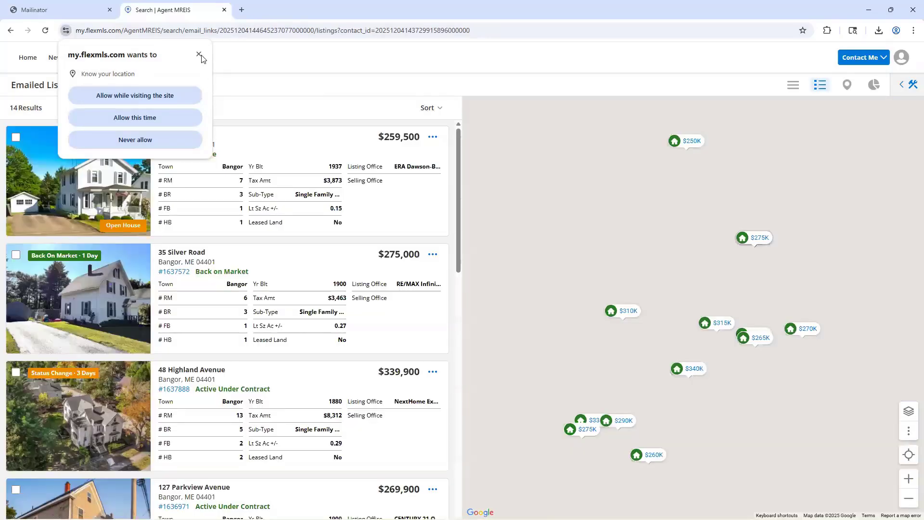
{"action": "left_click", "coordinate": [199, 54]}
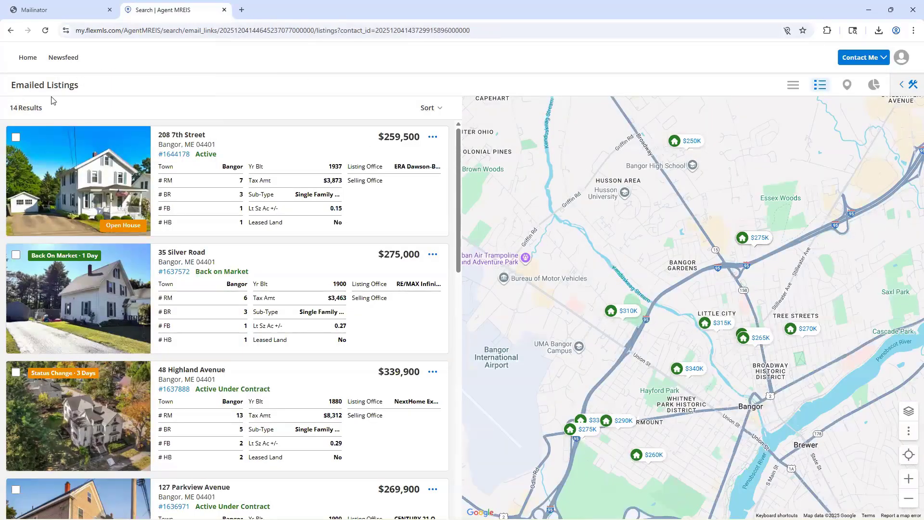
Examine the emailed Bangor listings, including their prices, status labels, floor plan tags and map locations.
{"action": "scroll", "coordinate": [276, 157], "scroll_direction": "down", "scroll_amount": 8}
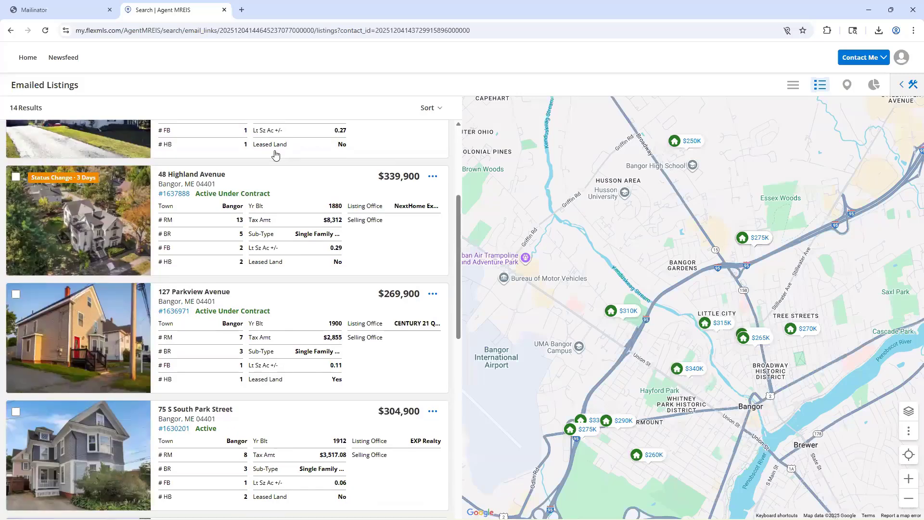
{"action": "scroll", "coordinate": [276, 154], "scroll_direction": "down", "scroll_amount": 1}
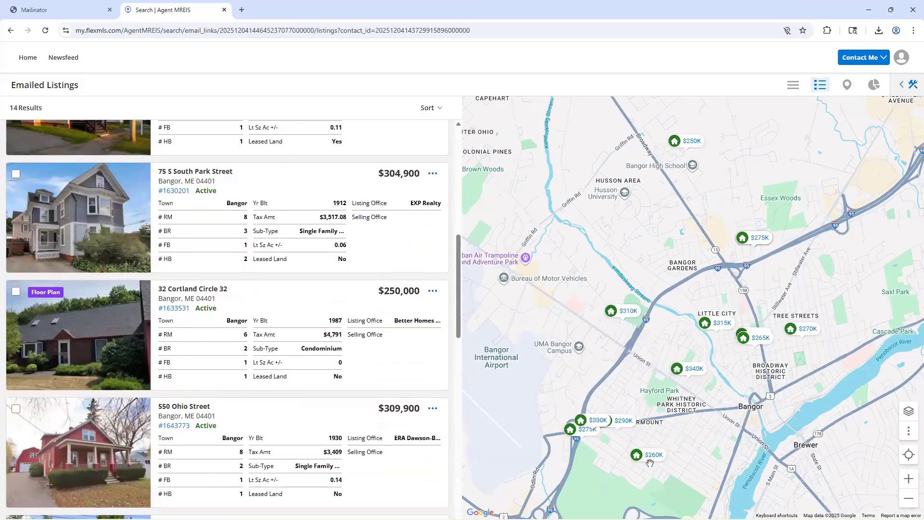
{"action": "scroll", "coordinate": [313, 262], "scroll_direction": "down", "scroll_amount": 6}
{"action": "scroll", "coordinate": [313, 262], "scroll_direction": "up", "scroll_amount": 5}
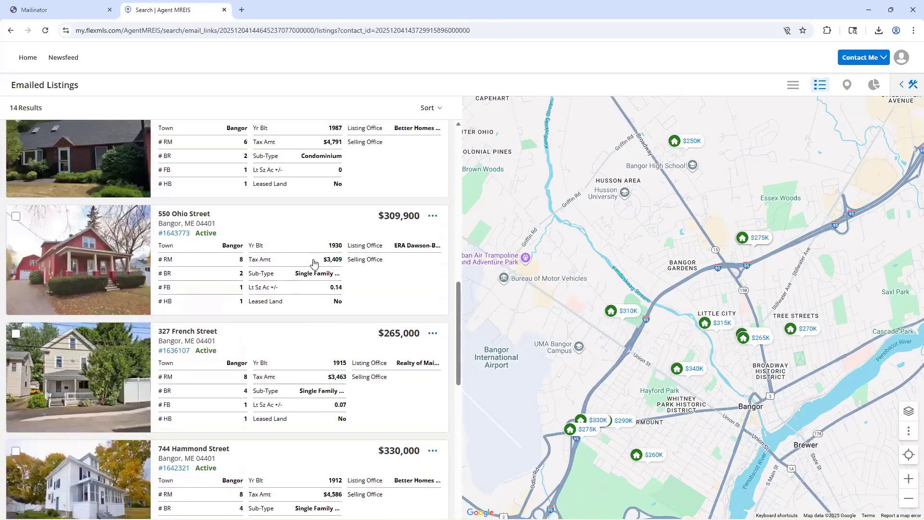
{"action": "scroll", "coordinate": [313, 260], "scroll_direction": "up", "scroll_amount": 1}
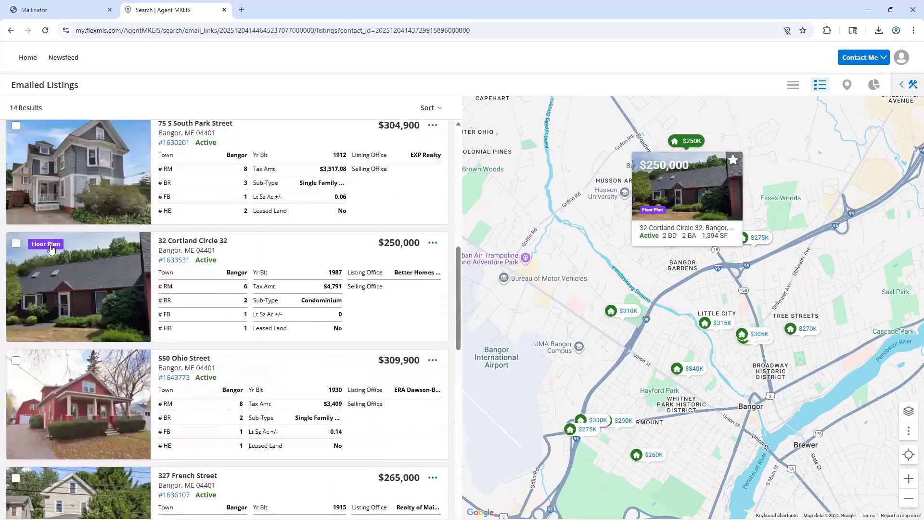
{"action": "scroll", "coordinate": [53, 249], "scroll_direction": "up", "scroll_amount": 9}
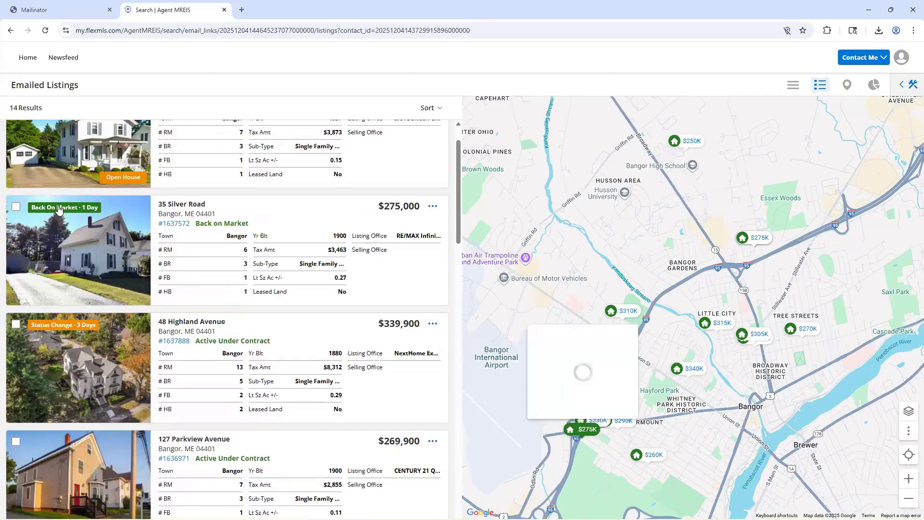
{"action": "scroll", "coordinate": [140, 318], "scroll_direction": "down", "scroll_amount": 15}
{"action": "scroll", "coordinate": [140, 313], "scroll_direction": "down", "scroll_amount": 10}
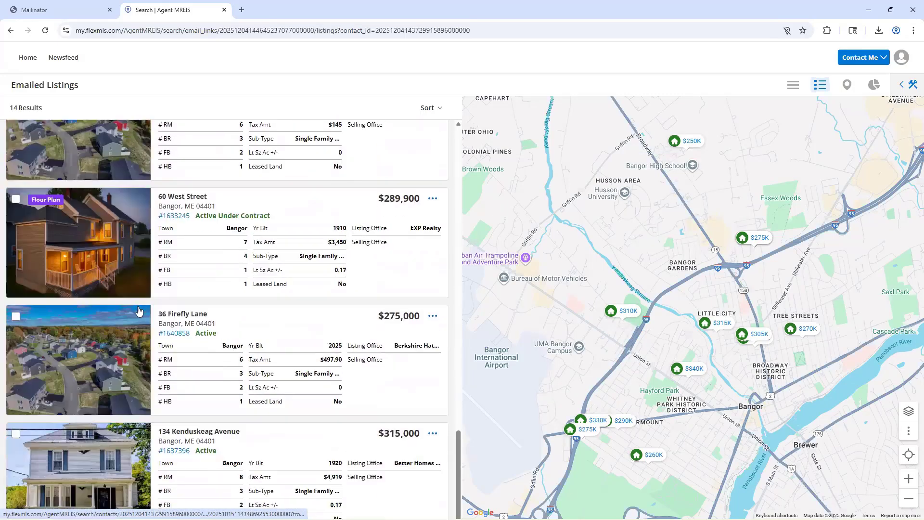
{"action": "scroll", "coordinate": [137, 298], "scroll_direction": "up", "scroll_amount": 7}
{"action": "scroll", "coordinate": [135, 307], "scroll_direction": "up", "scroll_amount": 10}
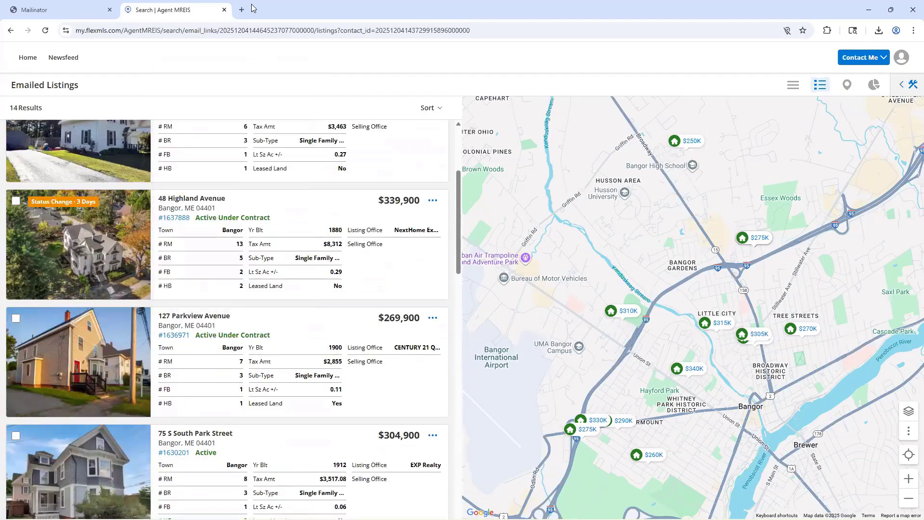
Close the emailed listings page and return to the agent dashboard in Flexmls.
{"action": "left_click", "coordinate": [224, 10]}
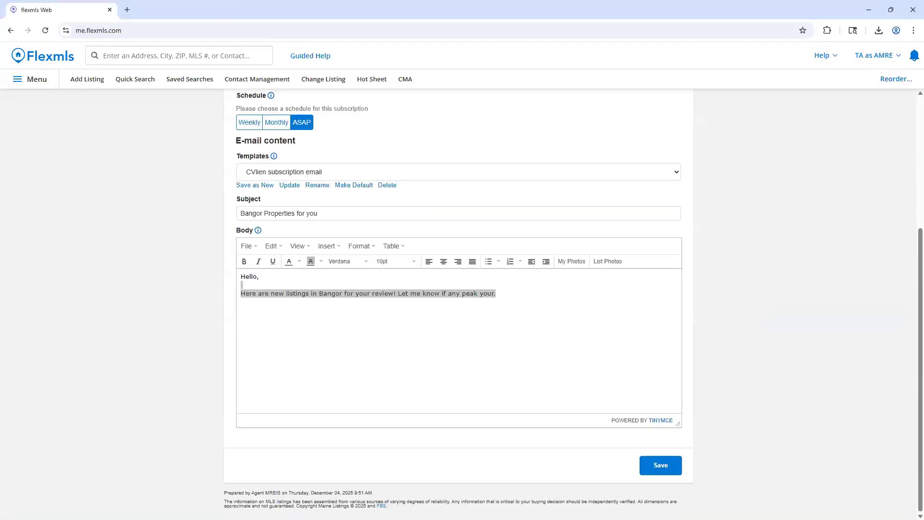
{"action": "left_click", "coordinate": [22, 57]}
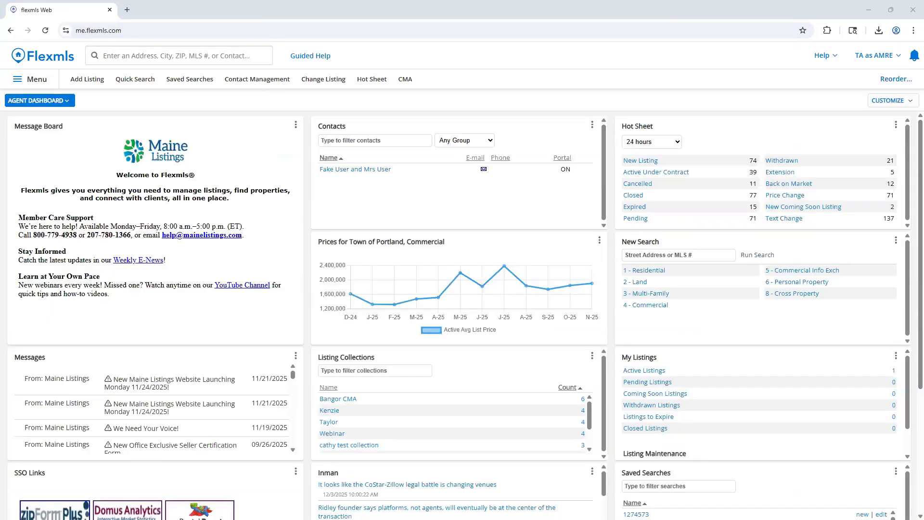